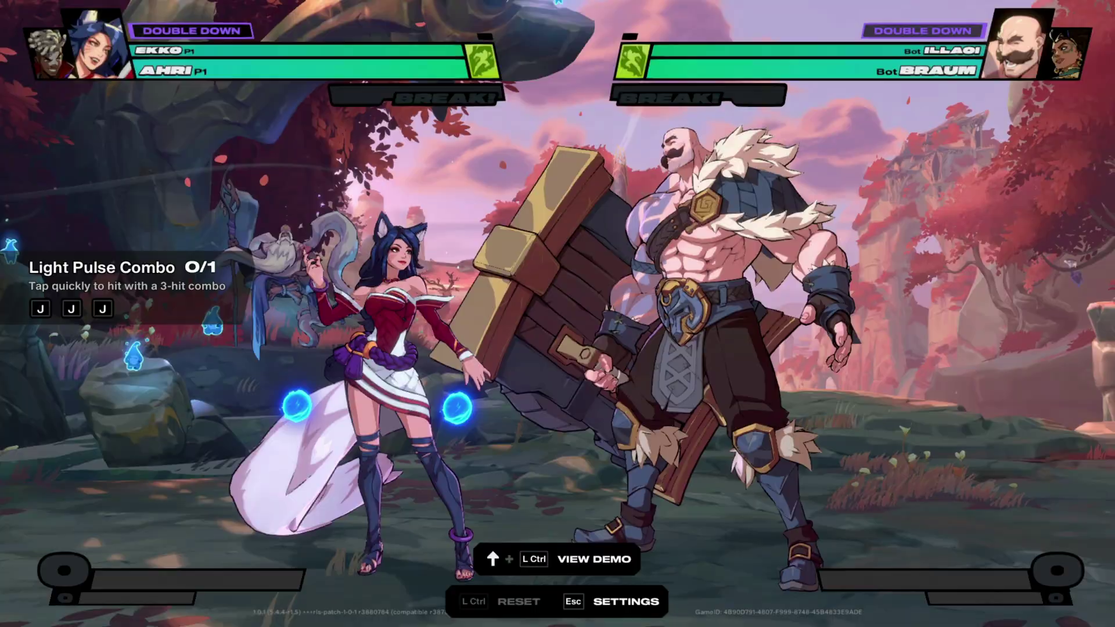
Step: Throw two light attacks at Braum, then start, end and replay the Light Pulse Combo demo
key(j)
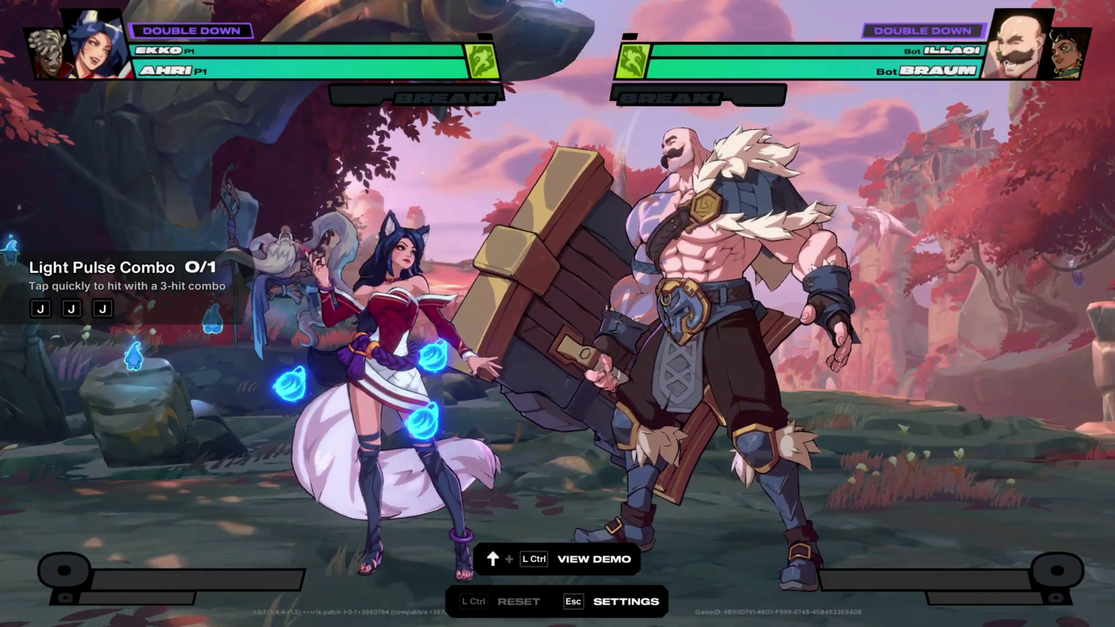
key(j)
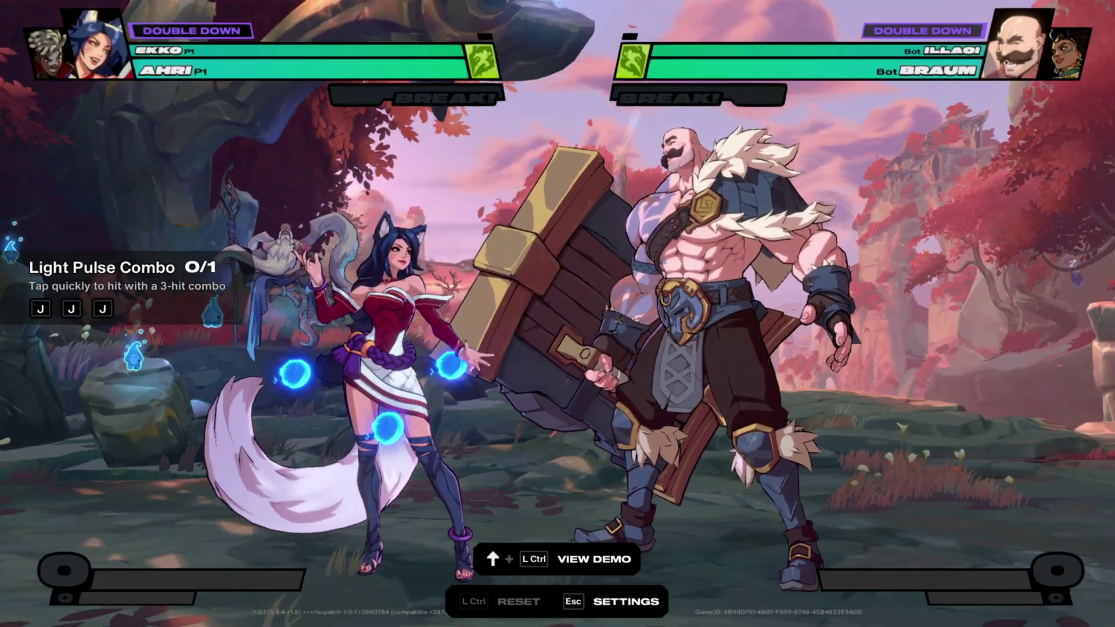
key(ctrl+Up)
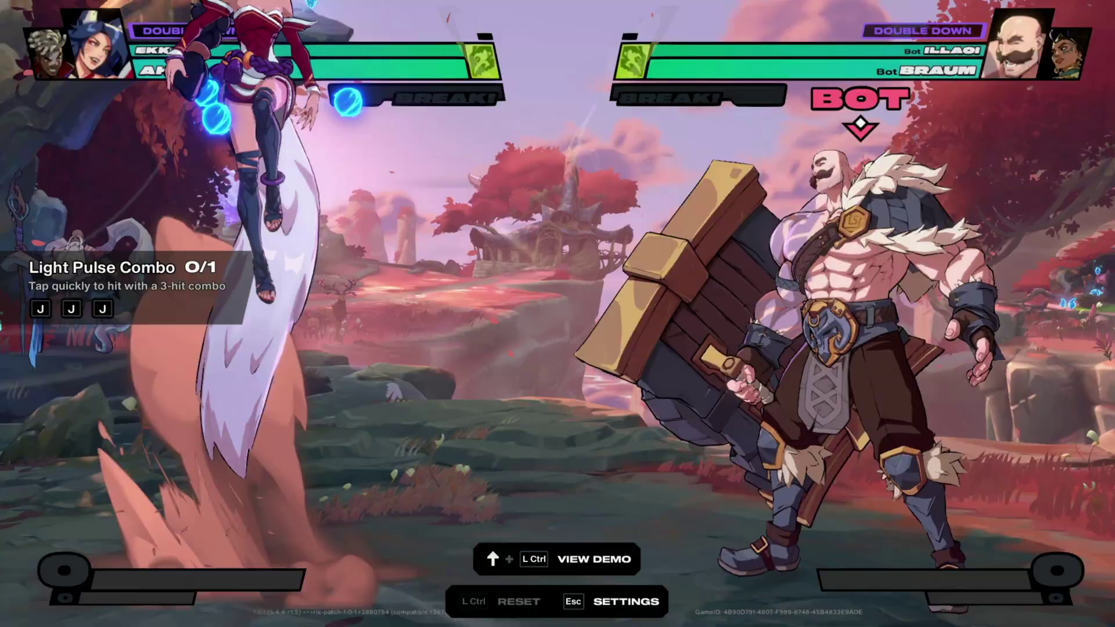
key(Up)
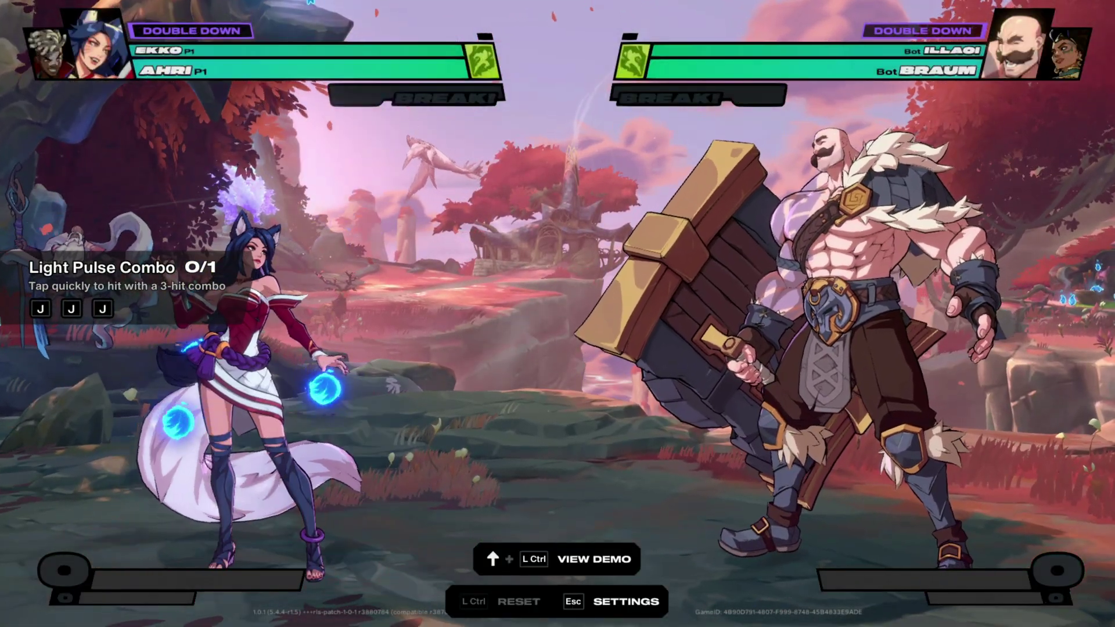
key(ctrl+Up)
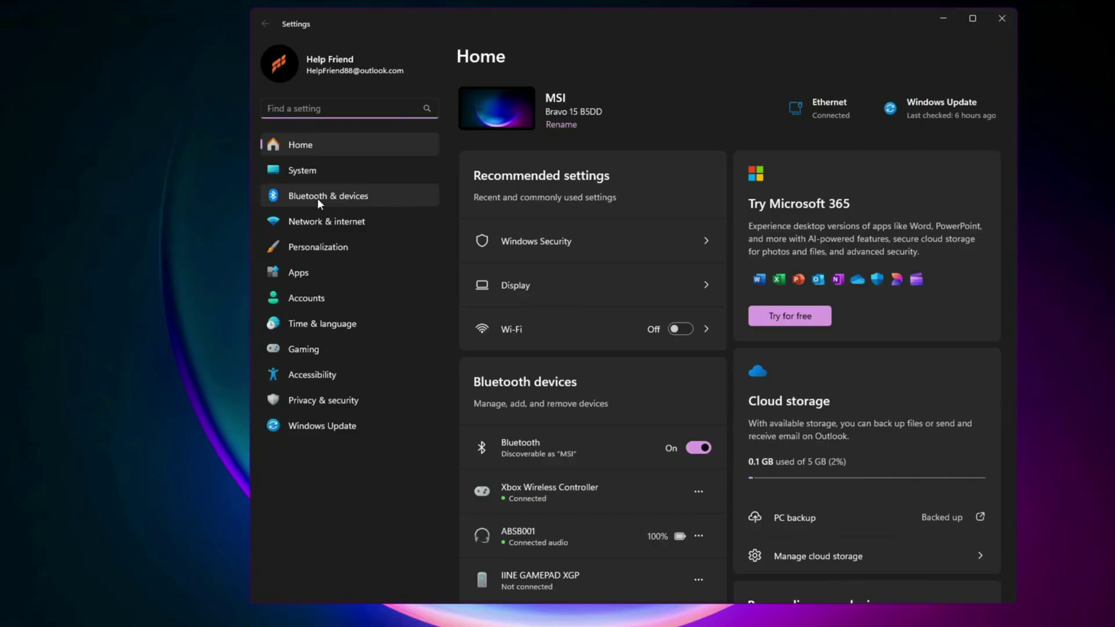
Step: Open Bluetooth & devices to confirm the Xbox Wireless Controller is connected
click(316, 199)
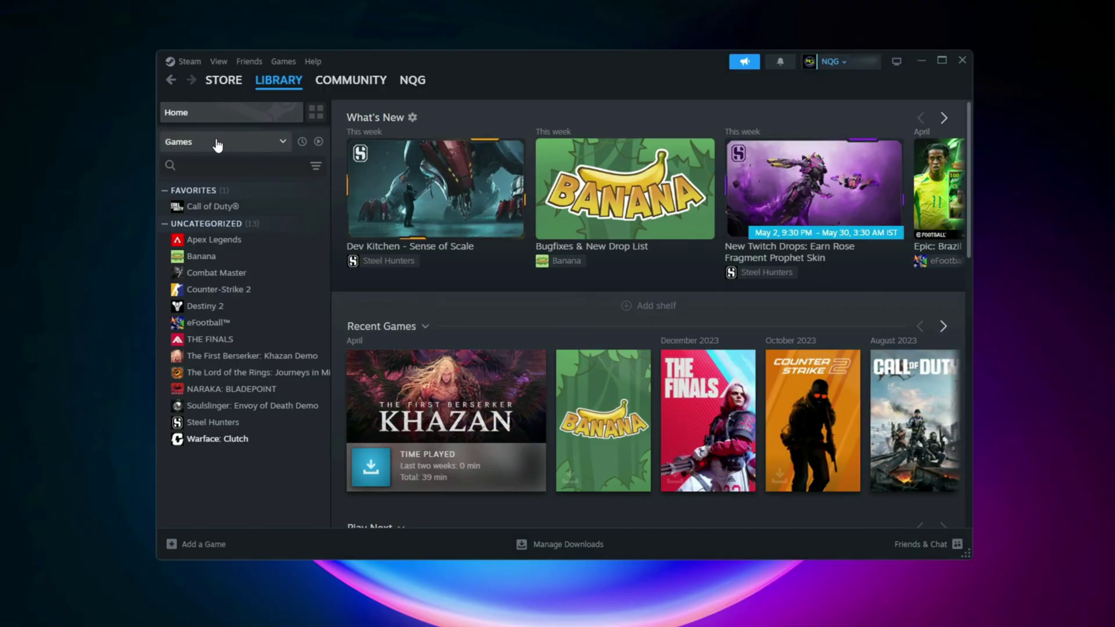
Step: Switch Steam to Big Picture Mode, skip the three welcome tips, and open its main menu
click(218, 62)
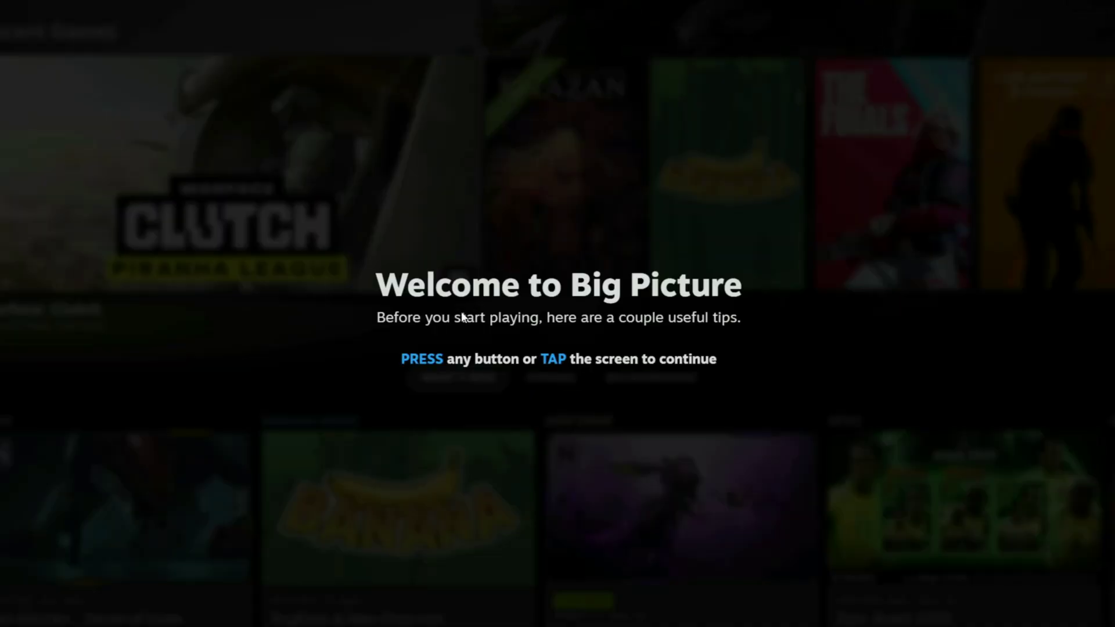
click(461, 313)
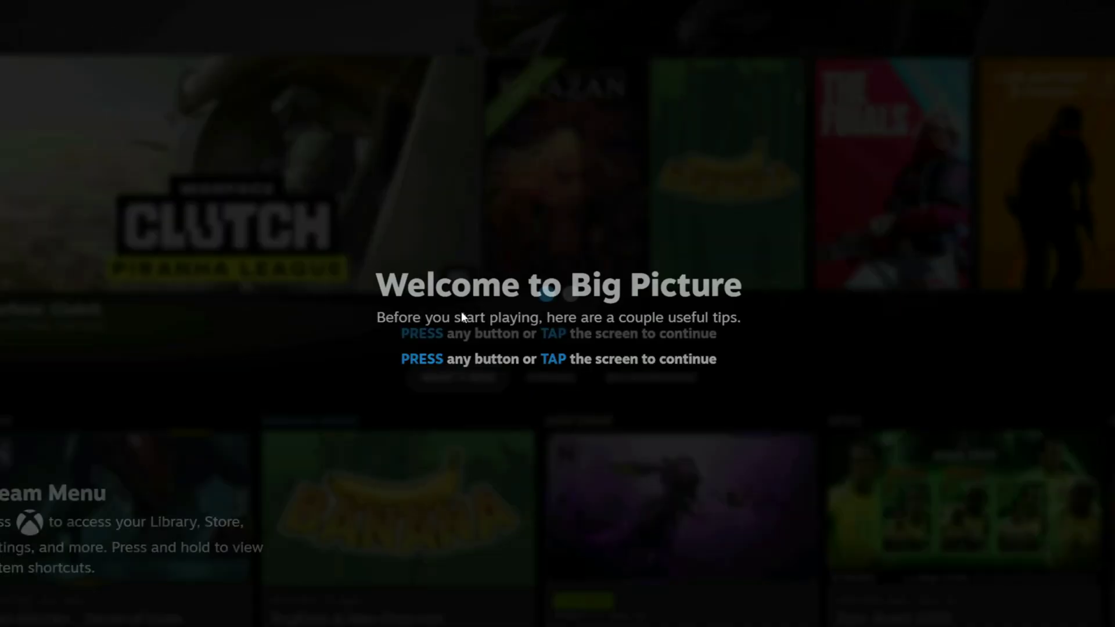
click(461, 314)
click(462, 314)
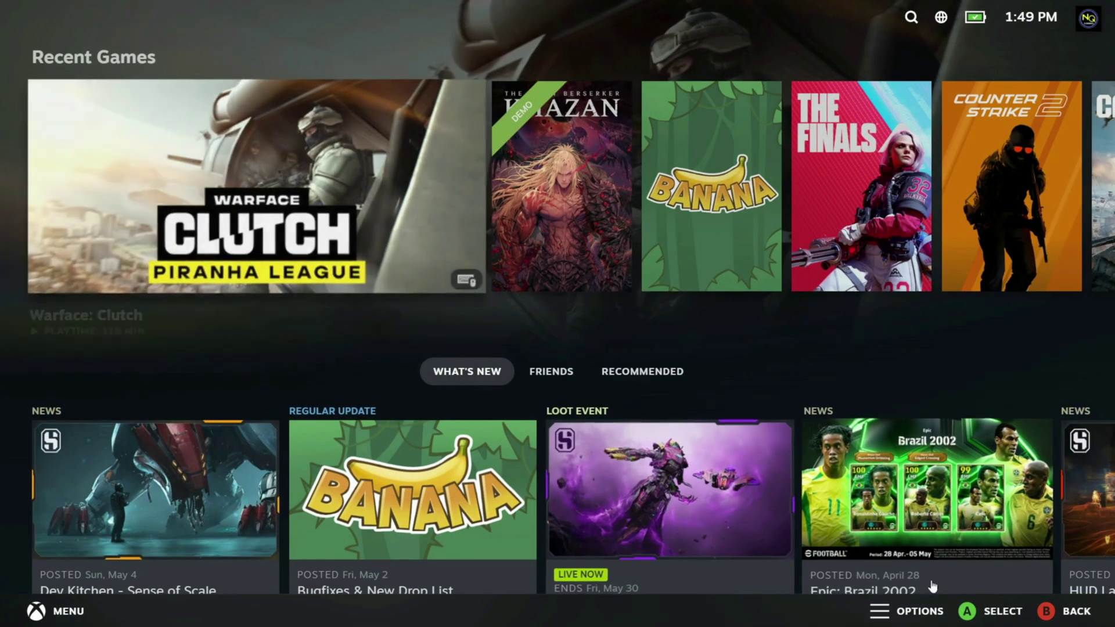
scroll(474, 285, down, 5)
click(68, 613)
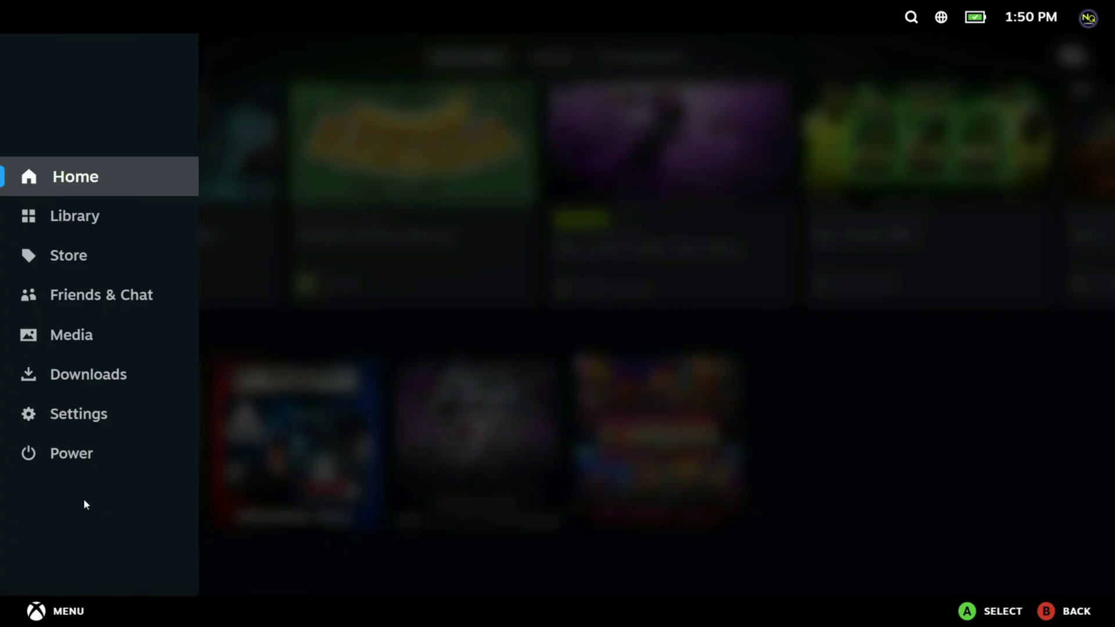
Step: In Controller settings, enable Steam Input for Xbox controllers, leaving PlayStation support unchanged
click(80, 418)
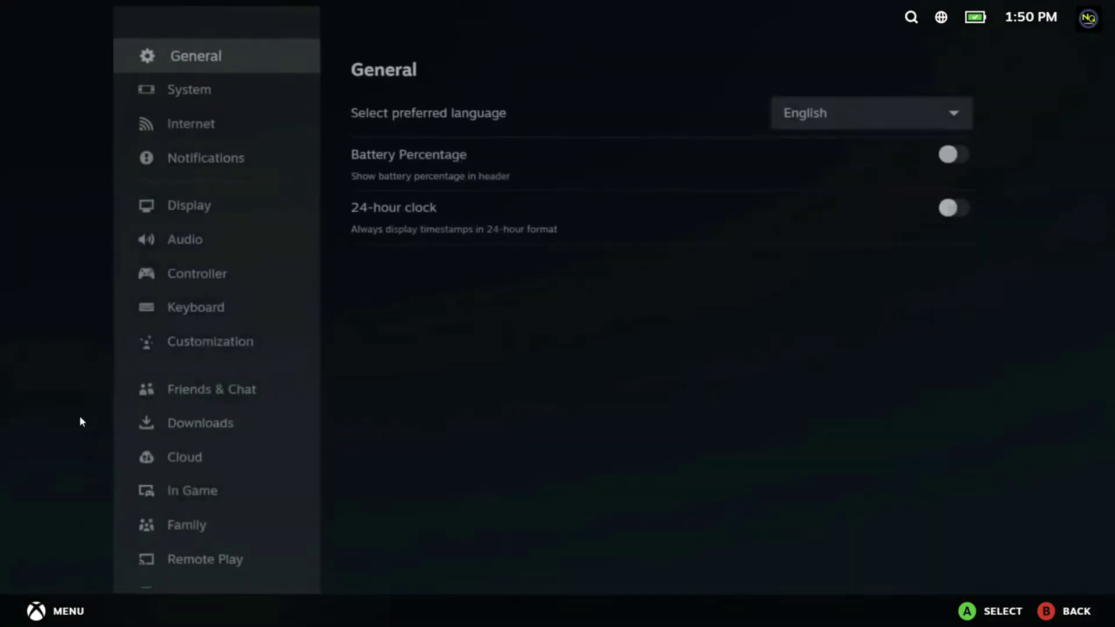
click(184, 280)
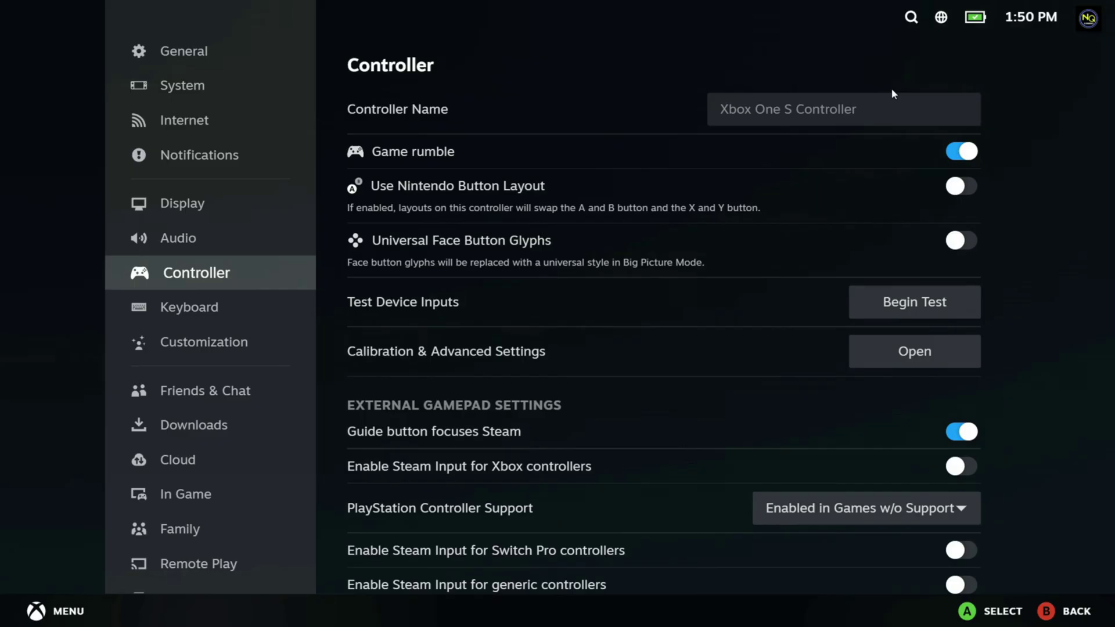
scroll(408, 308, down, 3)
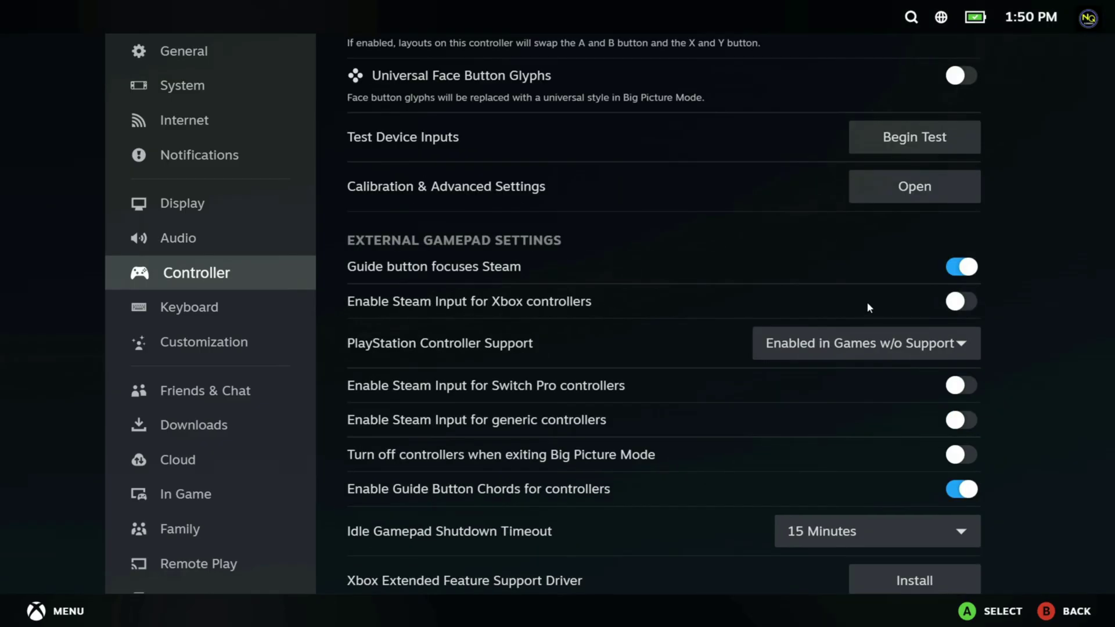
click(957, 302)
click(912, 343)
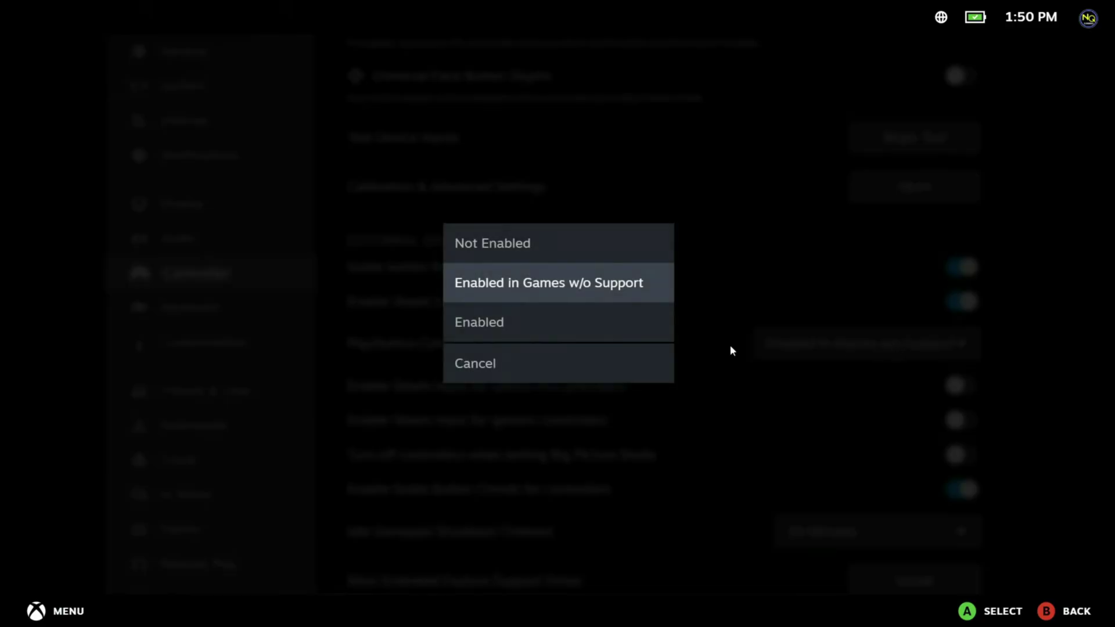
click(515, 298)
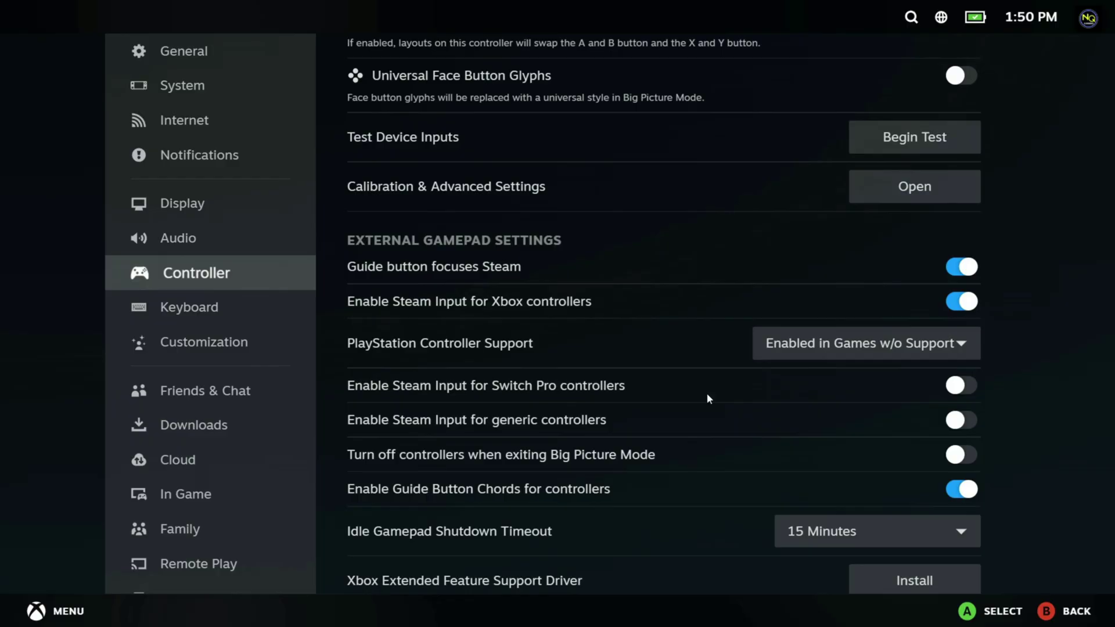
Step: Install the Xbox Extended Feature Support Driver and restart the PC
scroll(500, 488, down, 3)
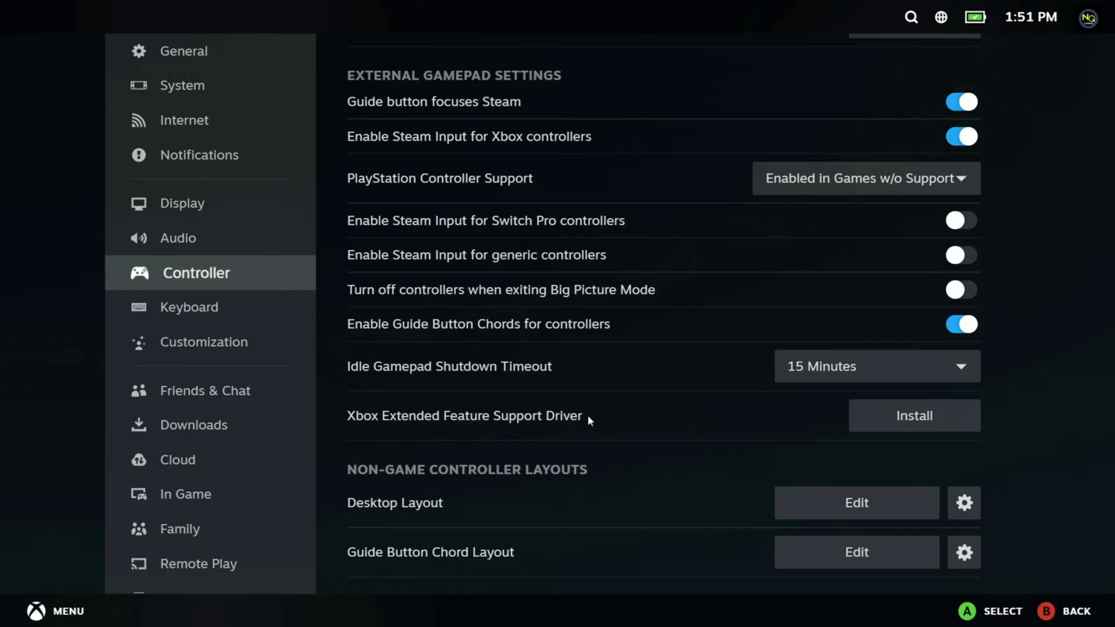
click(916, 424)
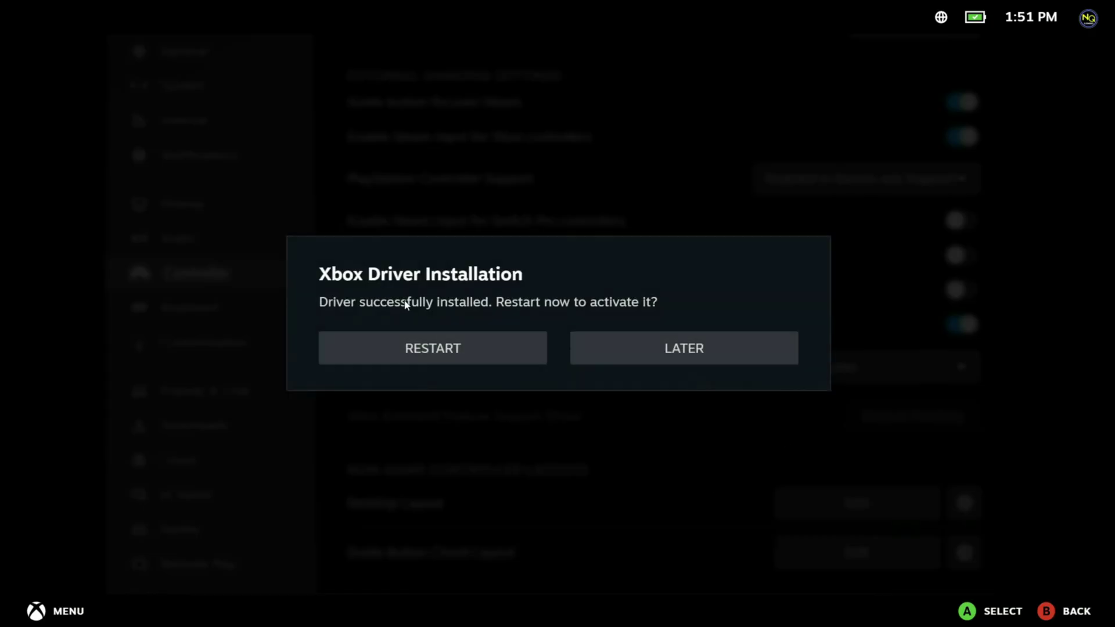
click(500, 354)
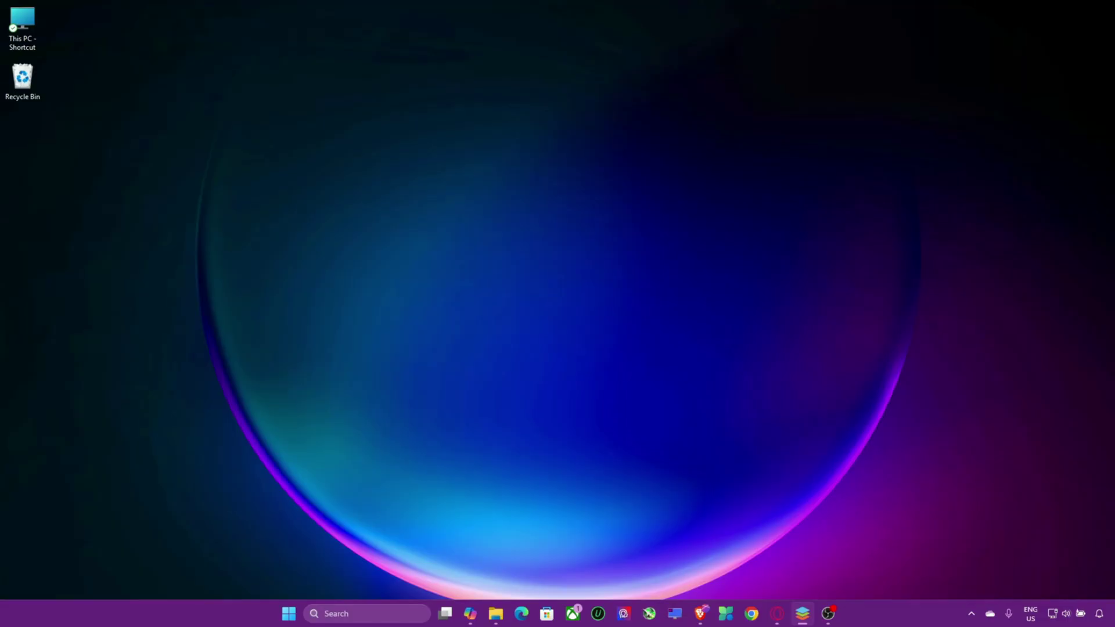
Step: Launch Steam from Windows search and go to the Library
click(354, 614)
text(steam)
click(382, 257)
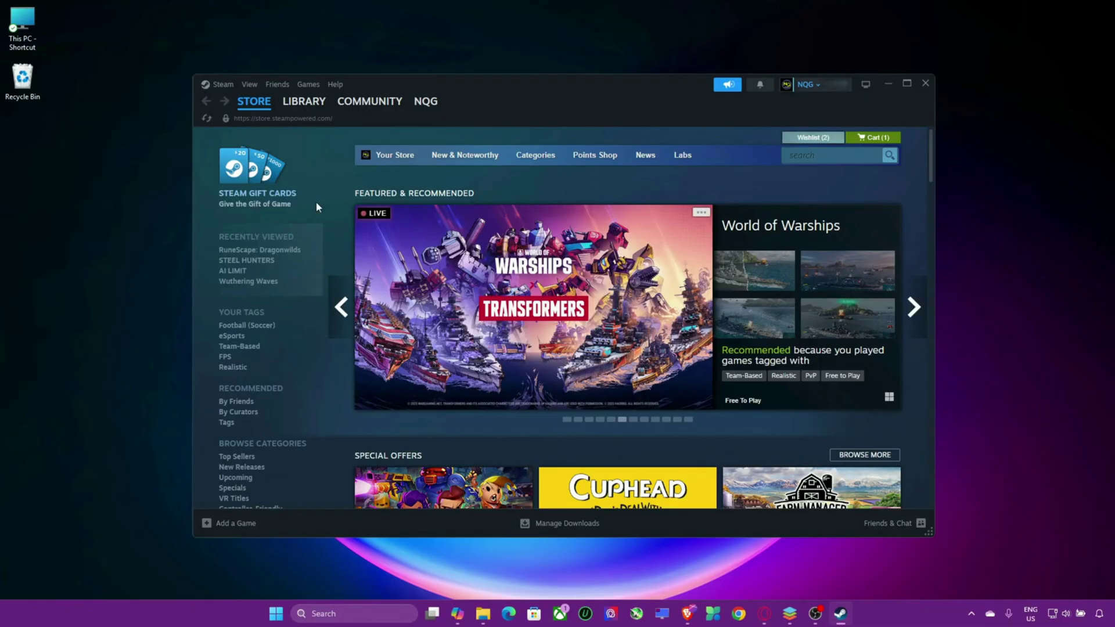
click(304, 101)
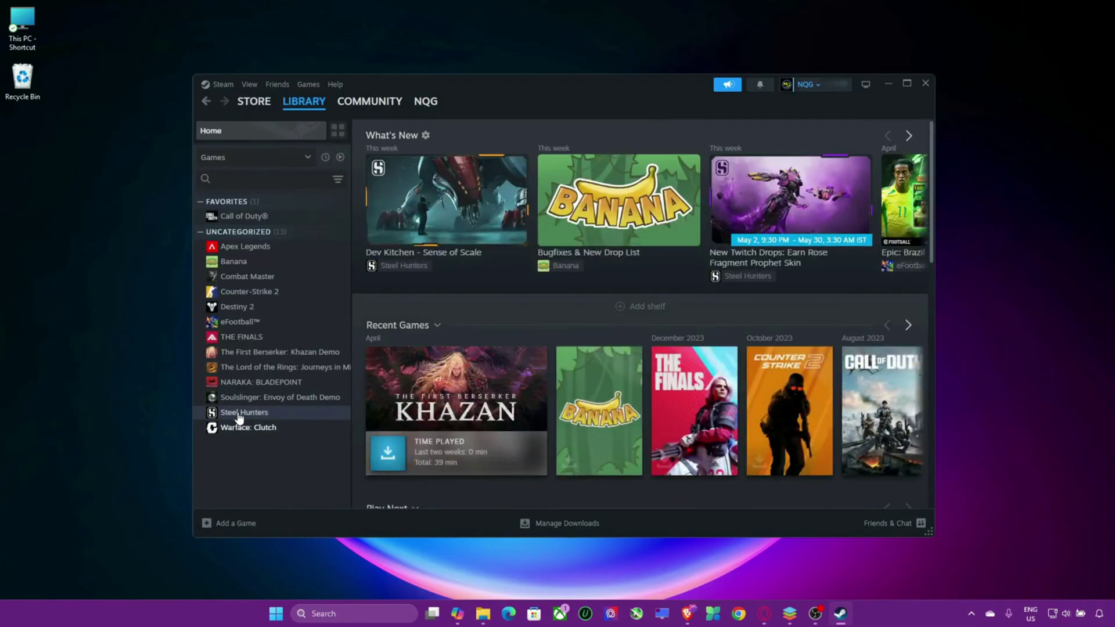
Step: Open Steel Hunters' controller properties and its Controller Configurator
right_click(240, 417)
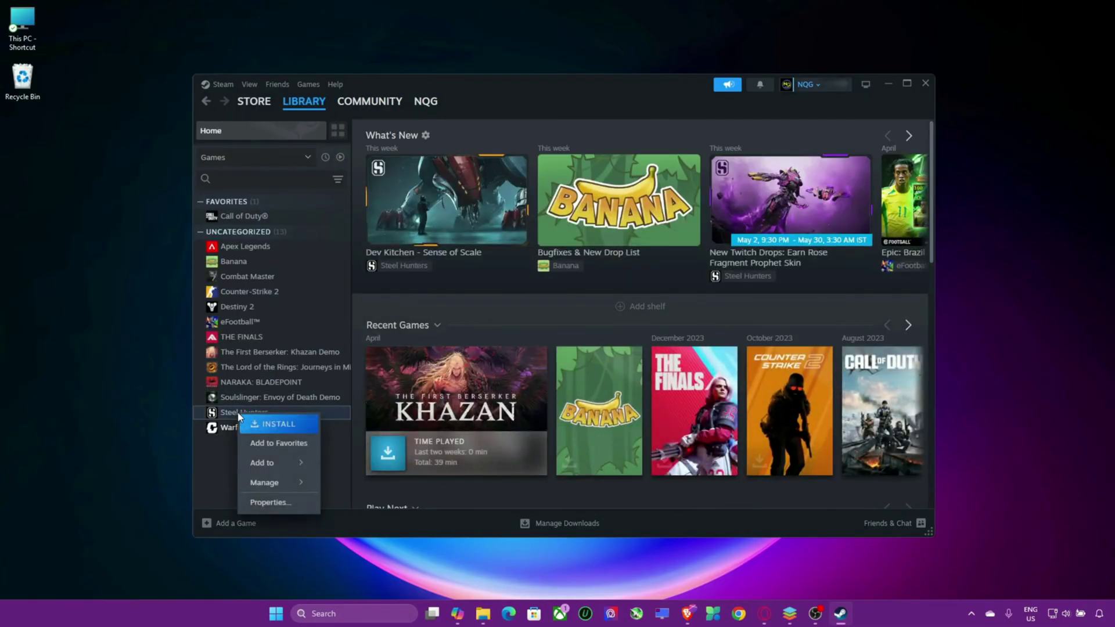
click(280, 503)
click(376, 251)
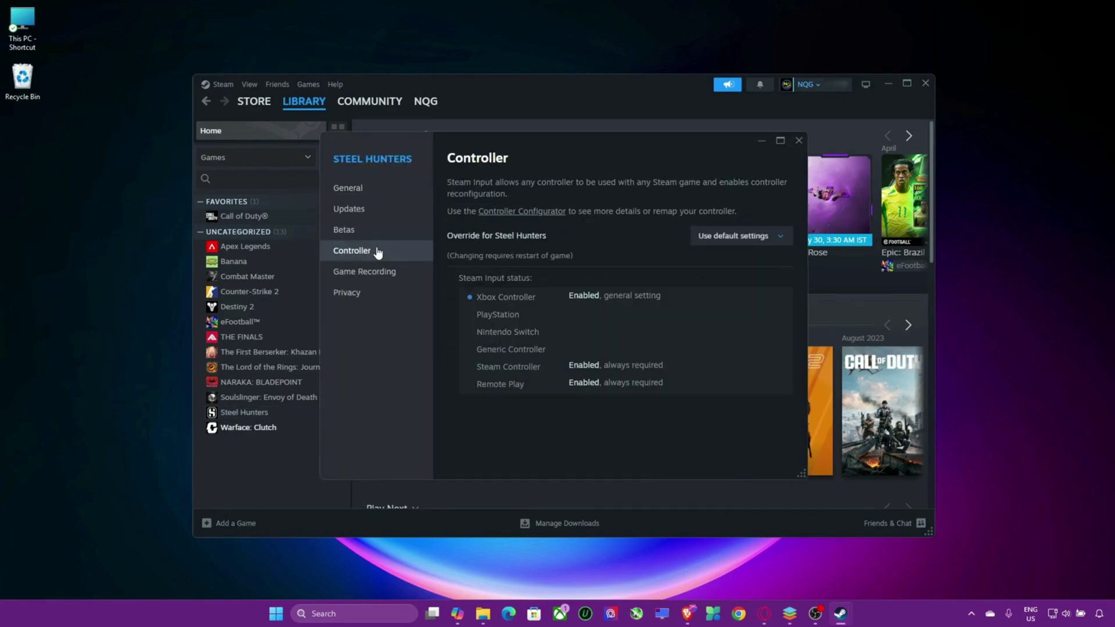
click(540, 213)
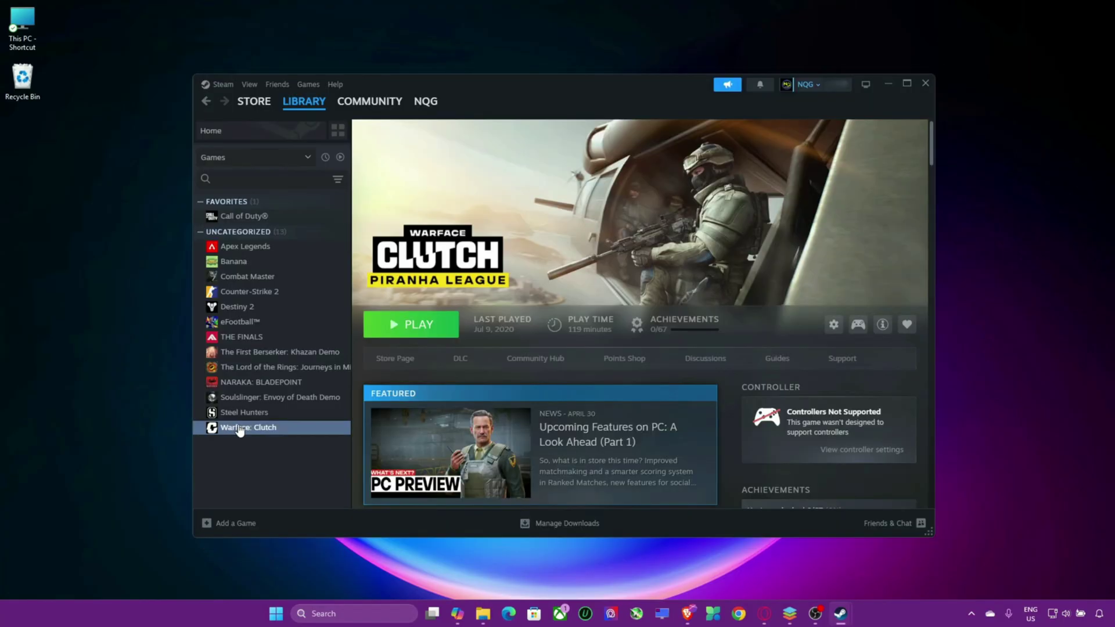
Step: Open Warface: Clutch's controller layout and preview the Keyboard (WASD) and Mouse template
right_click(239, 431)
mouse_move(301, 501)
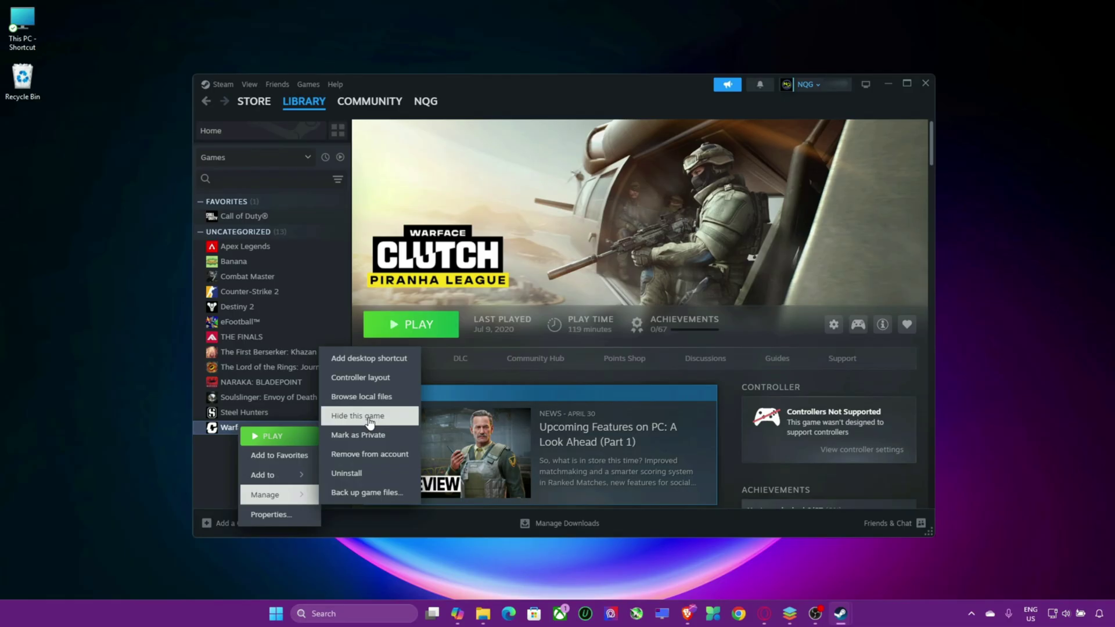
click(371, 380)
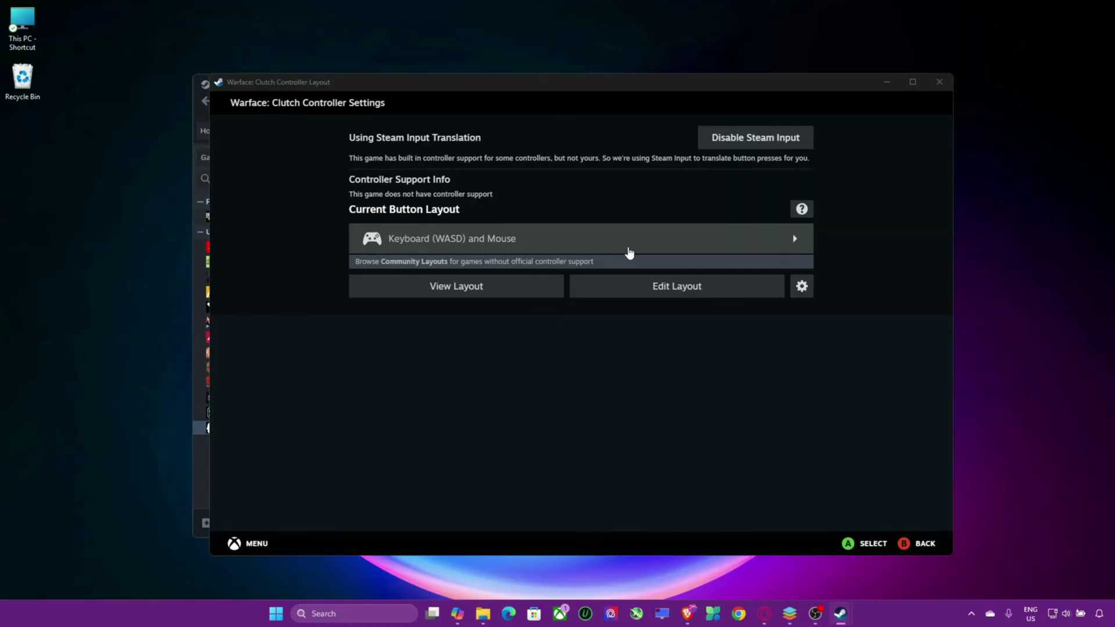
click(433, 244)
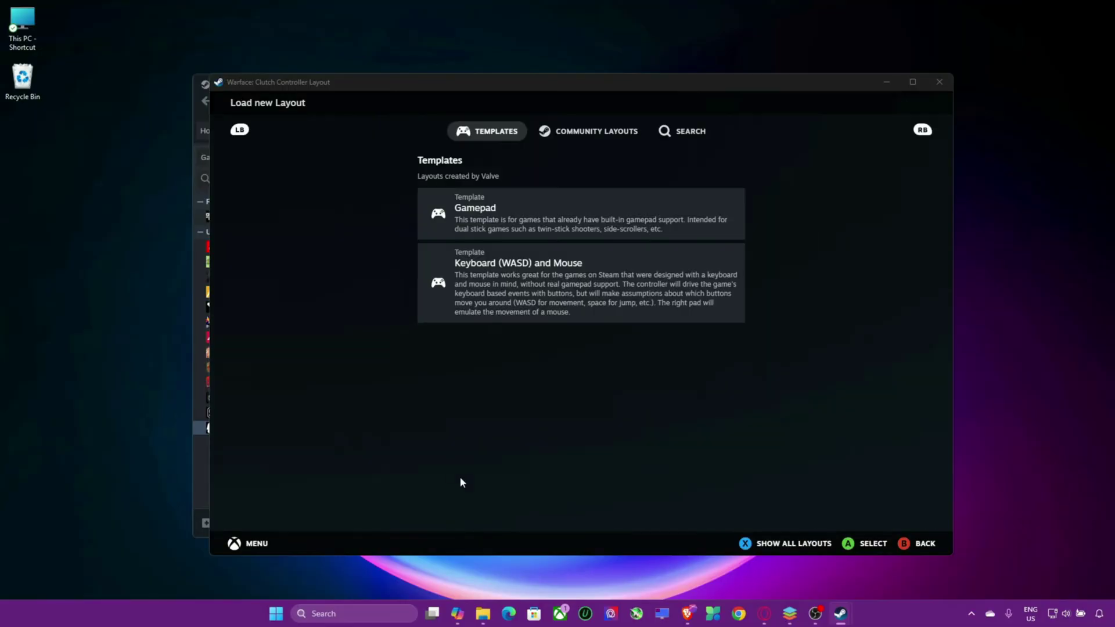
click(724, 260)
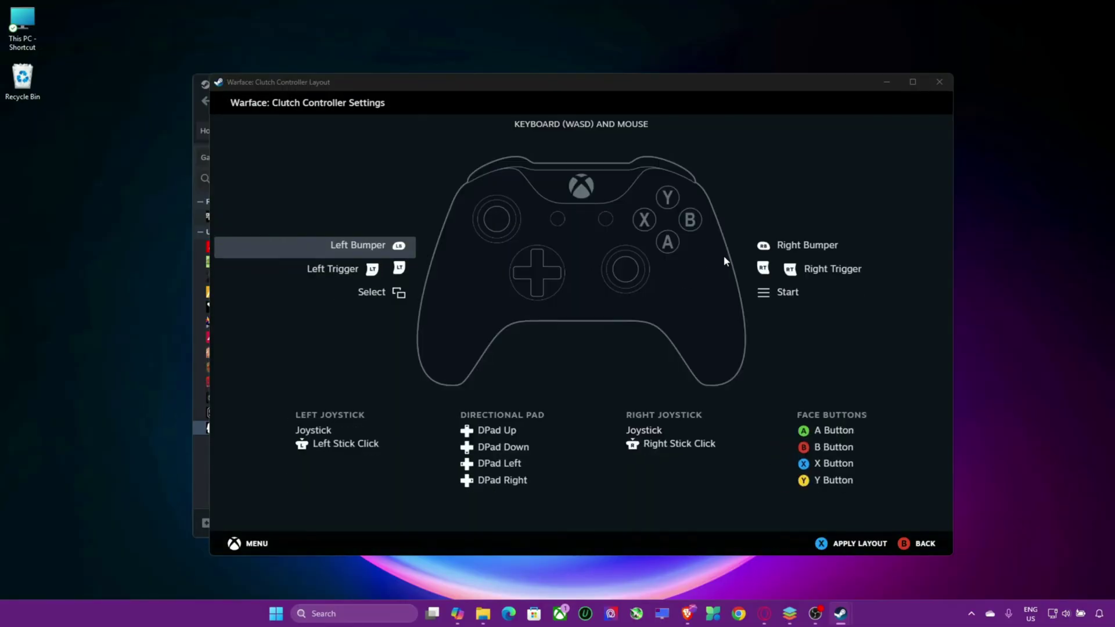
Step: Inspect the template's button and joystick settings and community layouts, then return to the layout list
click(315, 264)
click(283, 137)
click(277, 206)
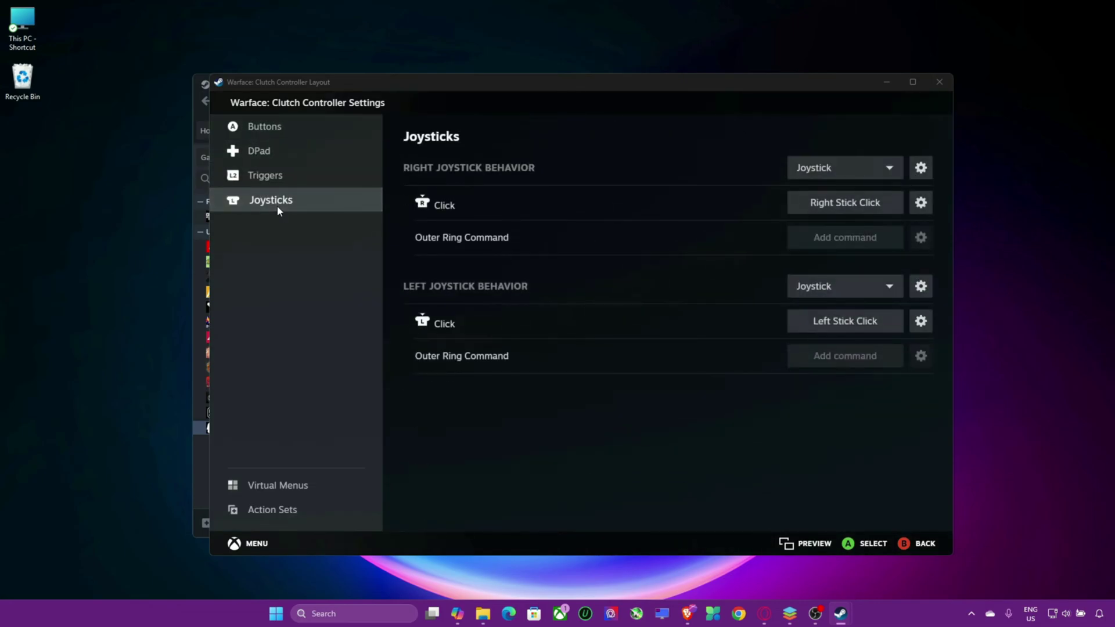
key(Escape)
click(598, 140)
key(Escape)
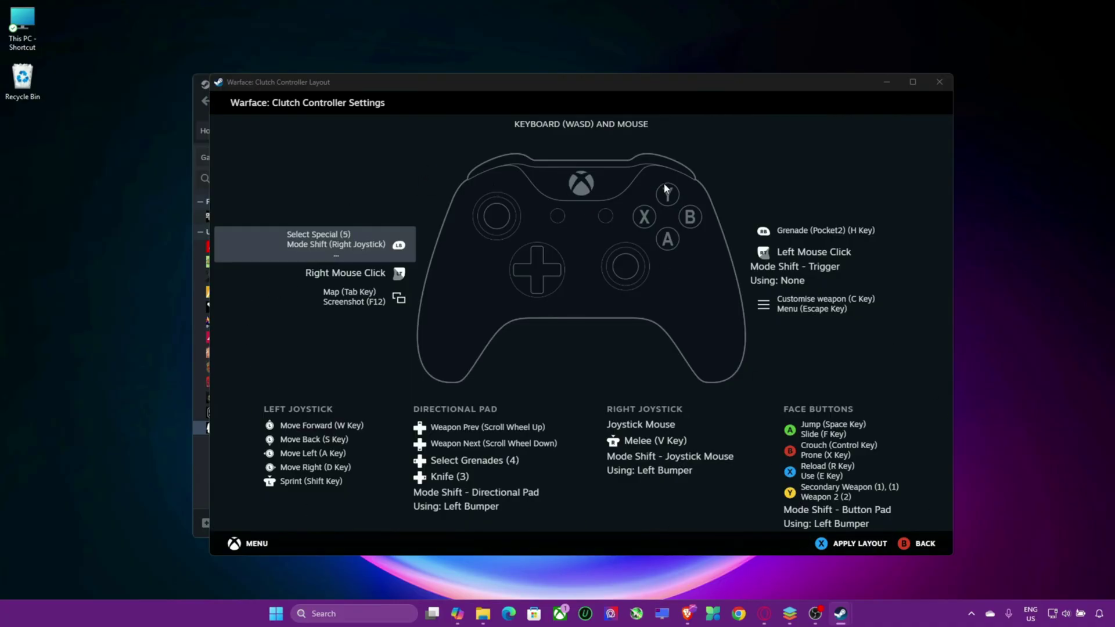
key(Escape)
scroll(520, 368, down, 5)
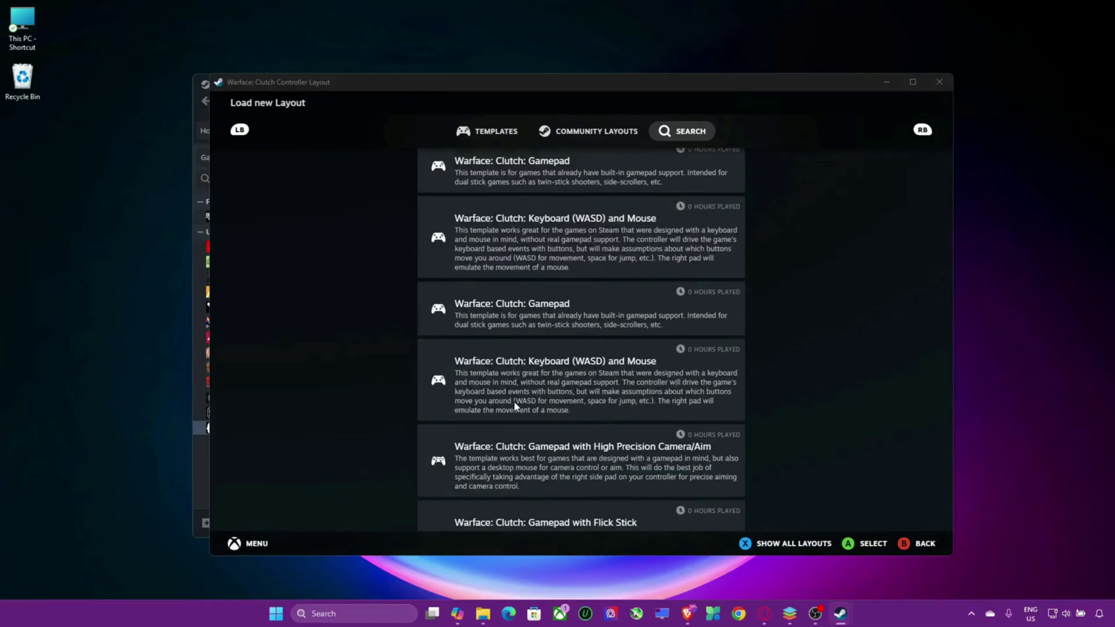
scroll(511, 406, up, 2)
scroll(506, 409, down, 5)
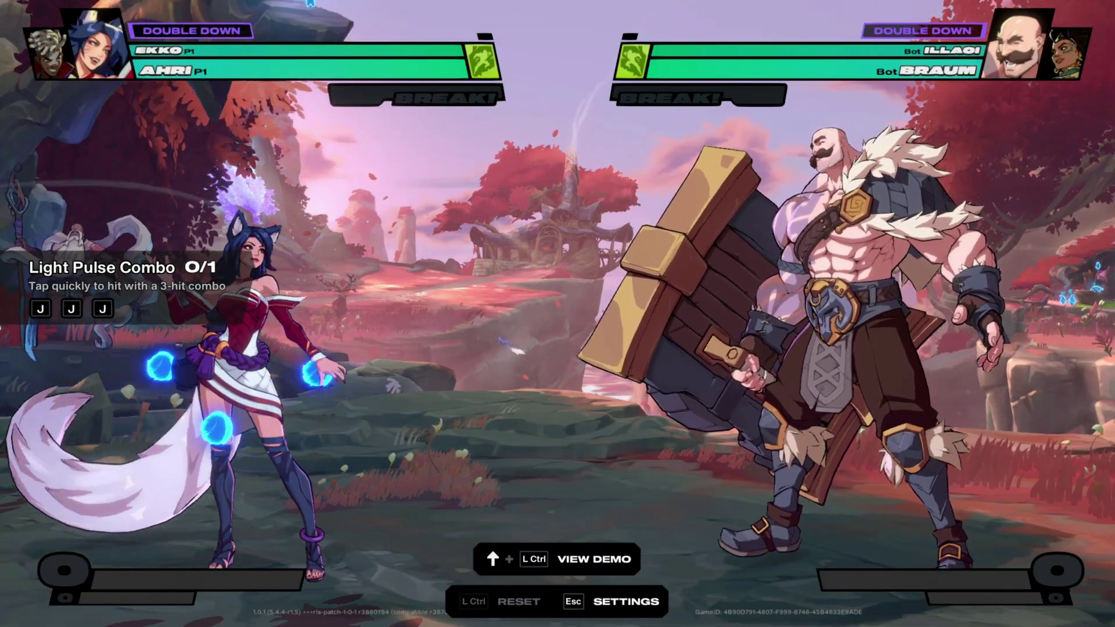
Step: Walk Ahri toward Braum and land a light-attack string on him
key(d)
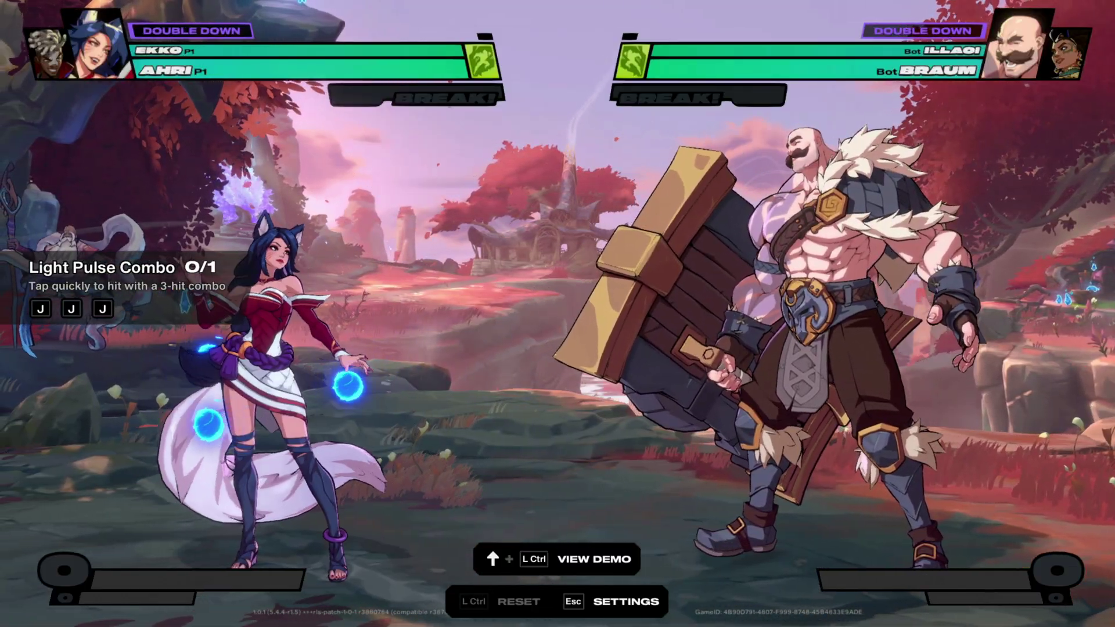
key(j)
key(j)
key(j)
key(j)
key(j)
key(j)
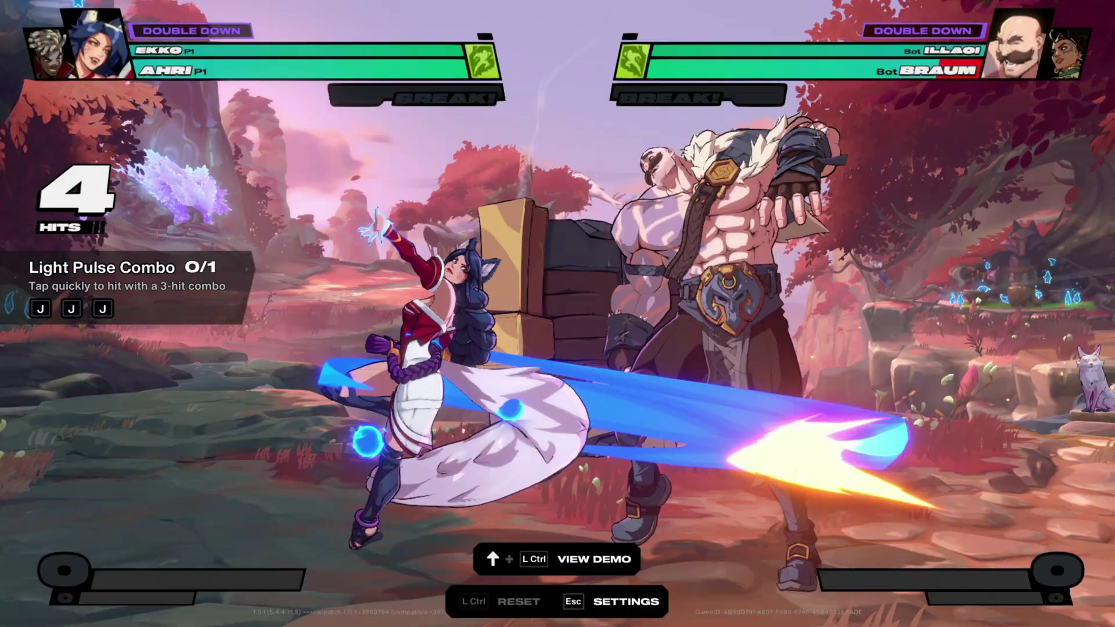
key(j)
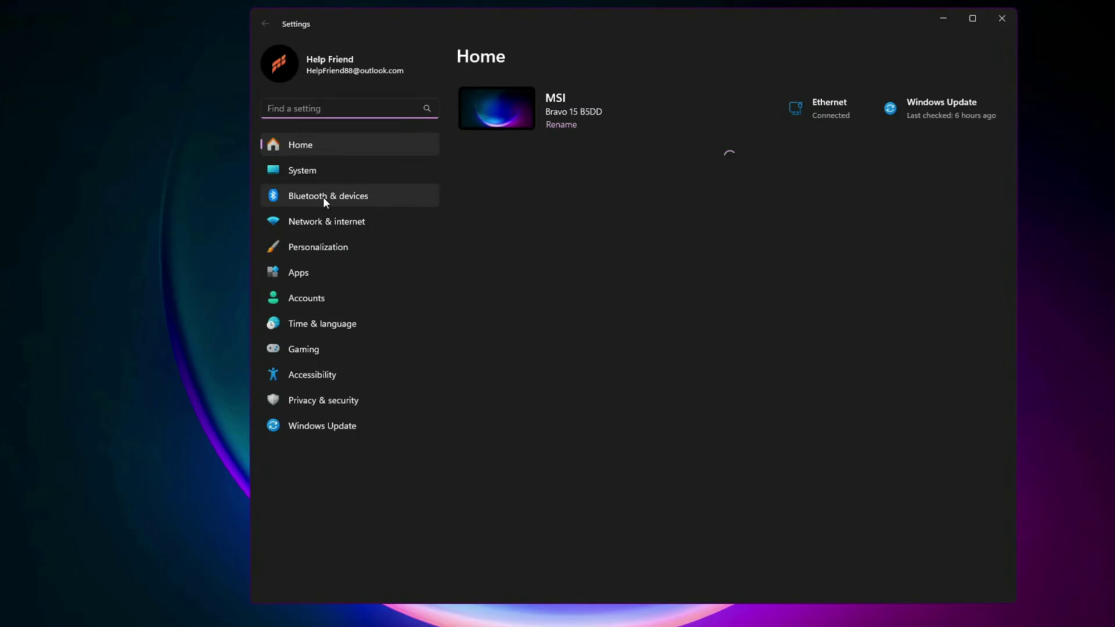
Step: Check the Bluetooth & devices Devices list for the connected Xbox Wireless Controller
click(323, 197)
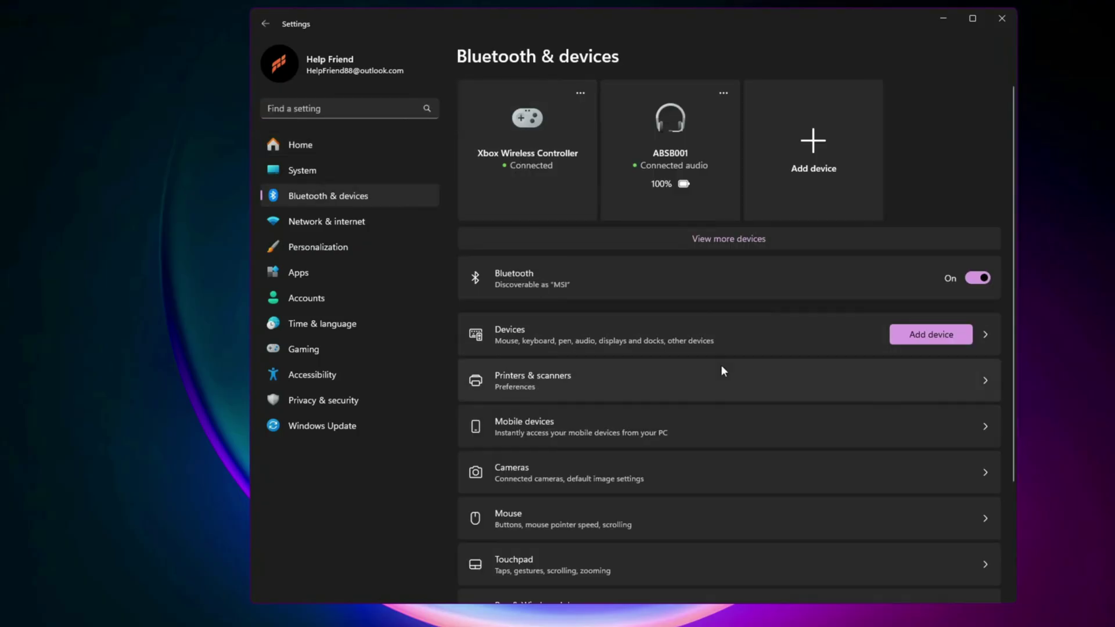
click(704, 337)
scroll(704, 389, down, 1)
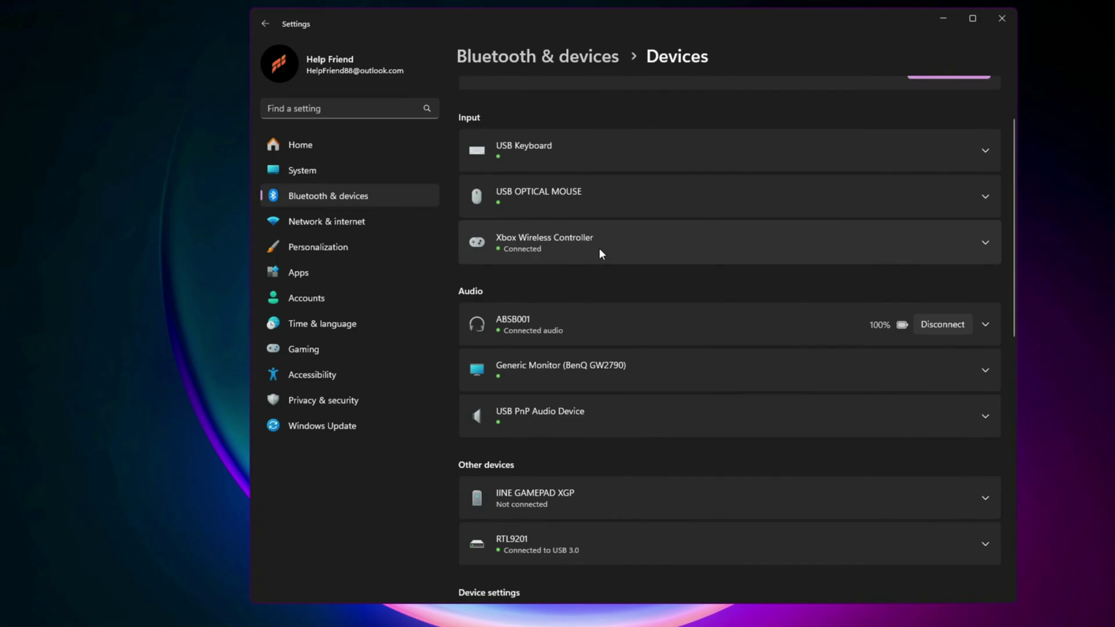
scroll(545, 325, up, 1)
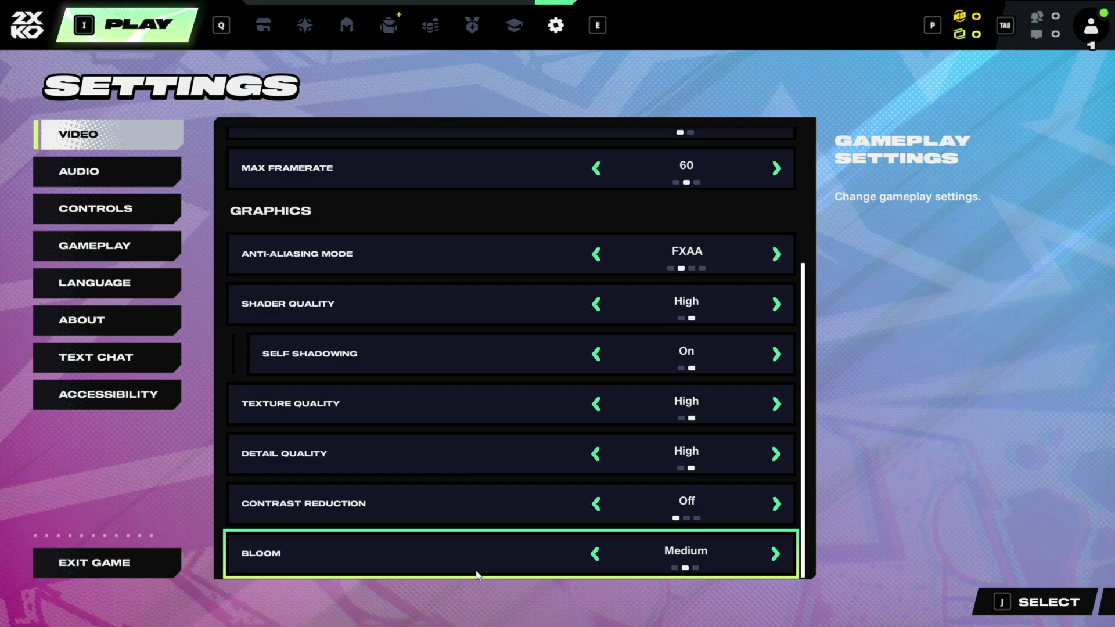
Step: Review 2XKO's Audio and Controls settings tabs
click(90, 171)
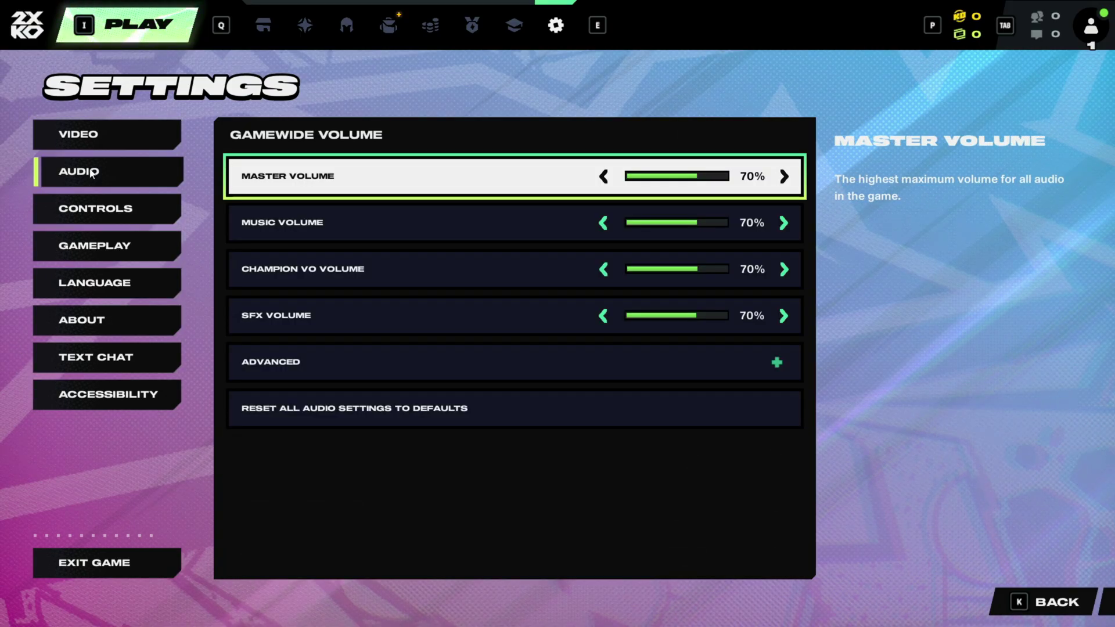
click(91, 203)
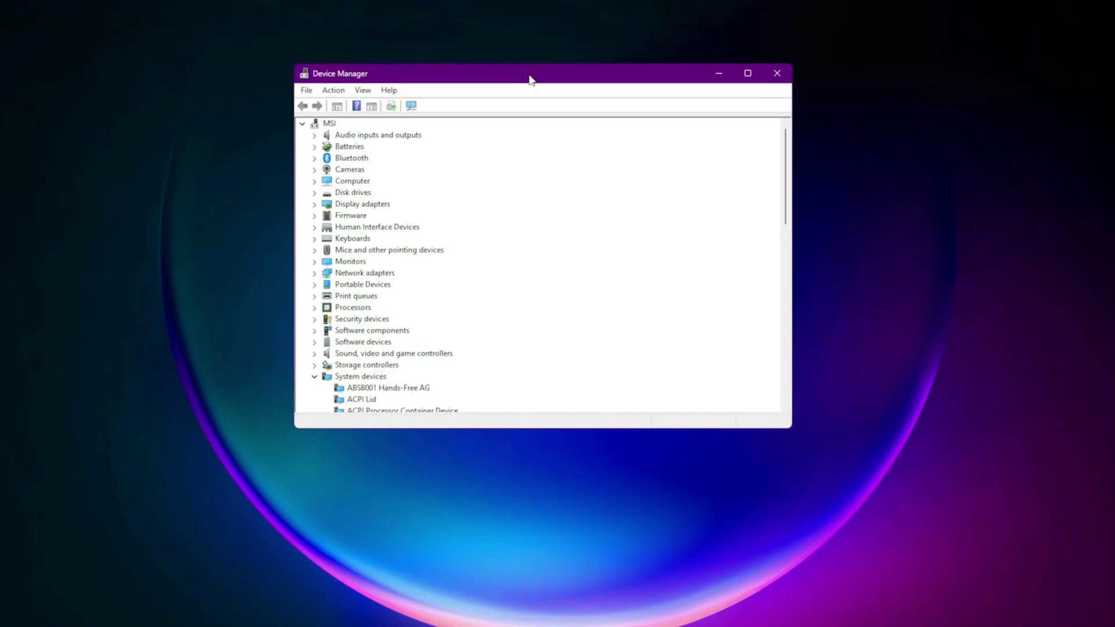
Step: Expand Human Interface Devices, bring up actions for the Bluetooth XINPUT device, then open Windows Settings
click(314, 227)
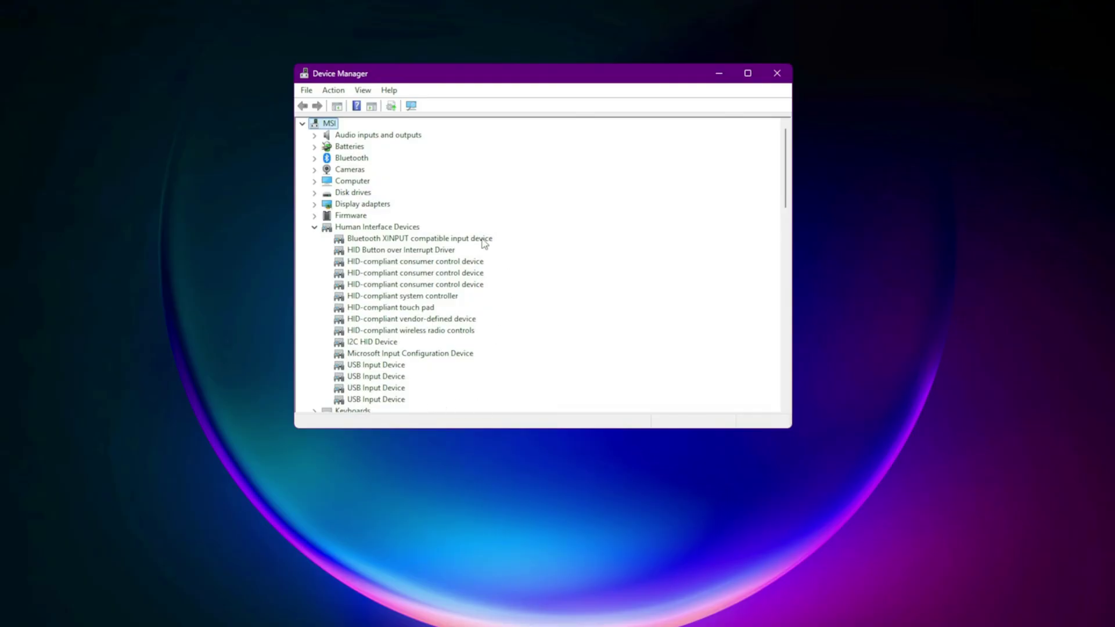
right_click(458, 239)
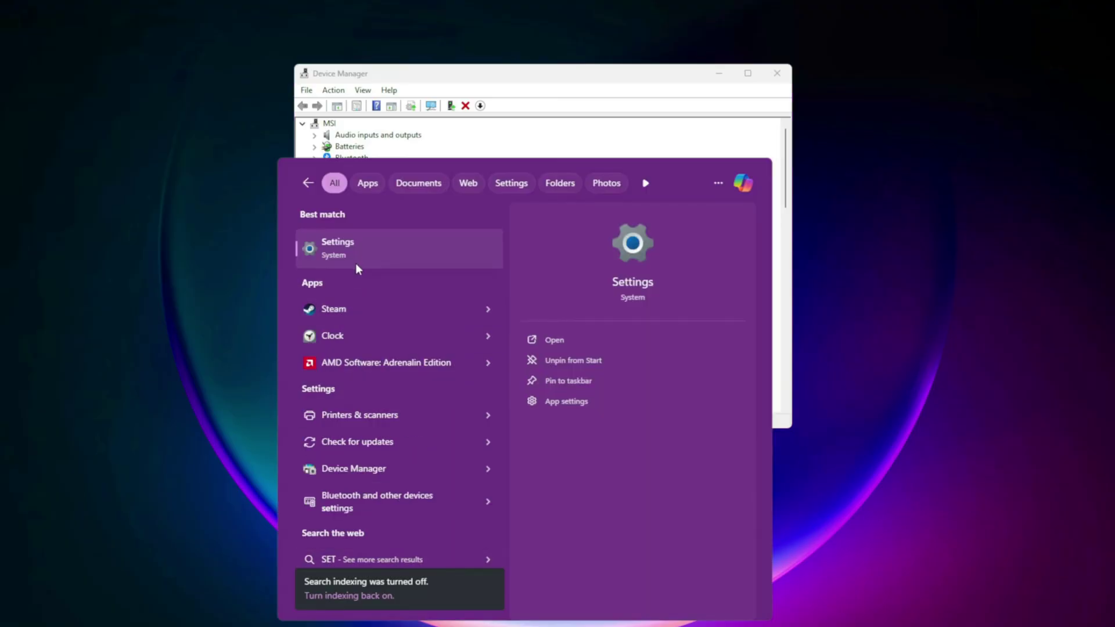
key(Return)
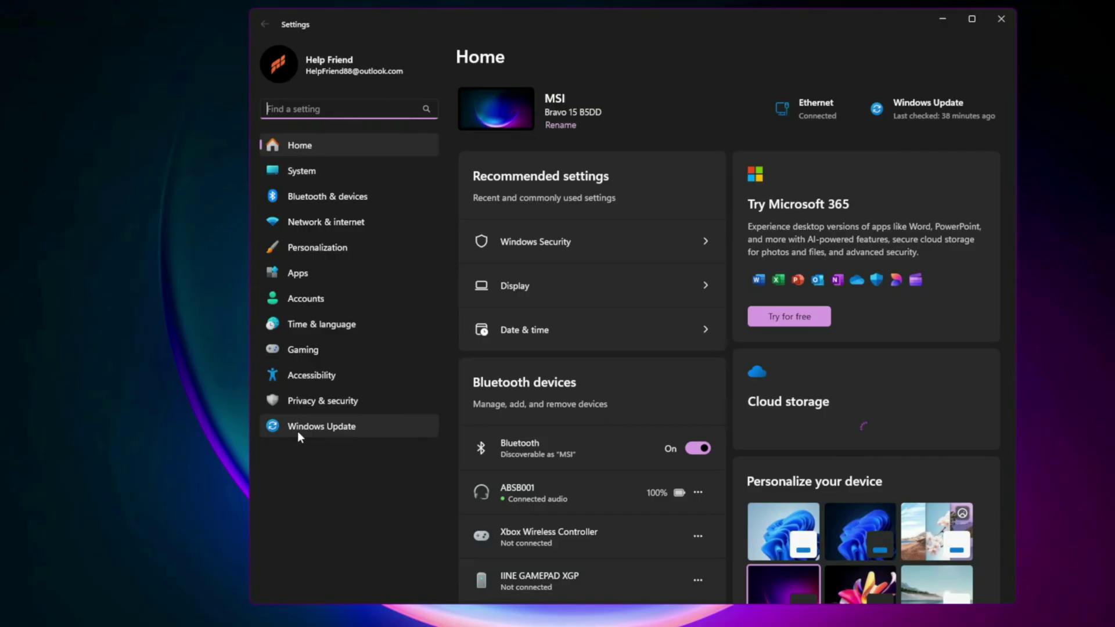
Step: Run a Windows Update check from the Windows Update page in Settings
click(297, 431)
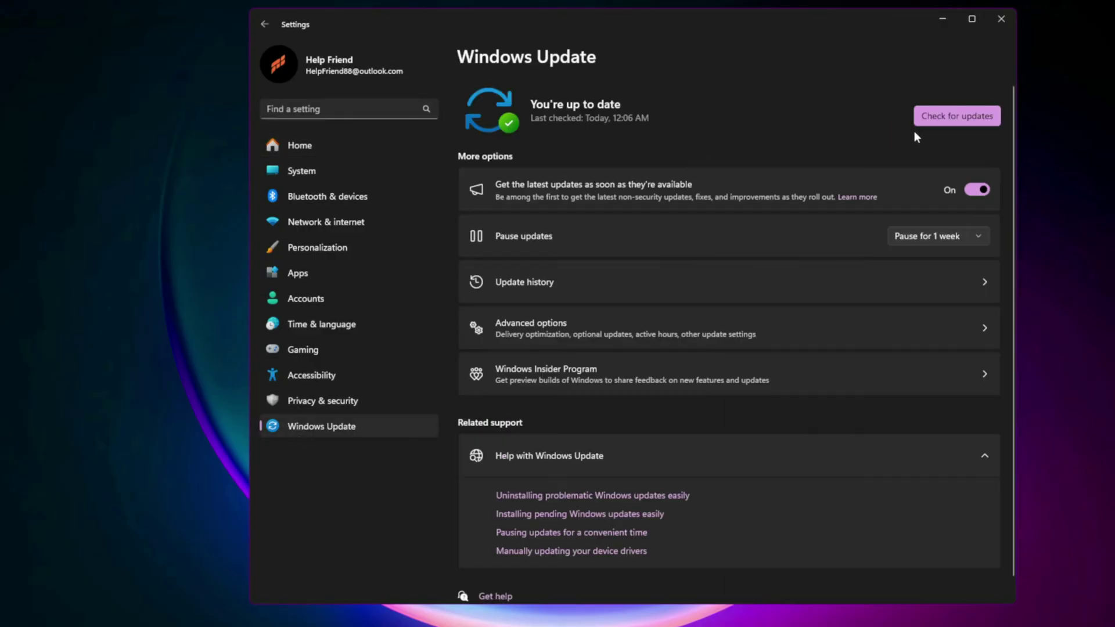
click(947, 118)
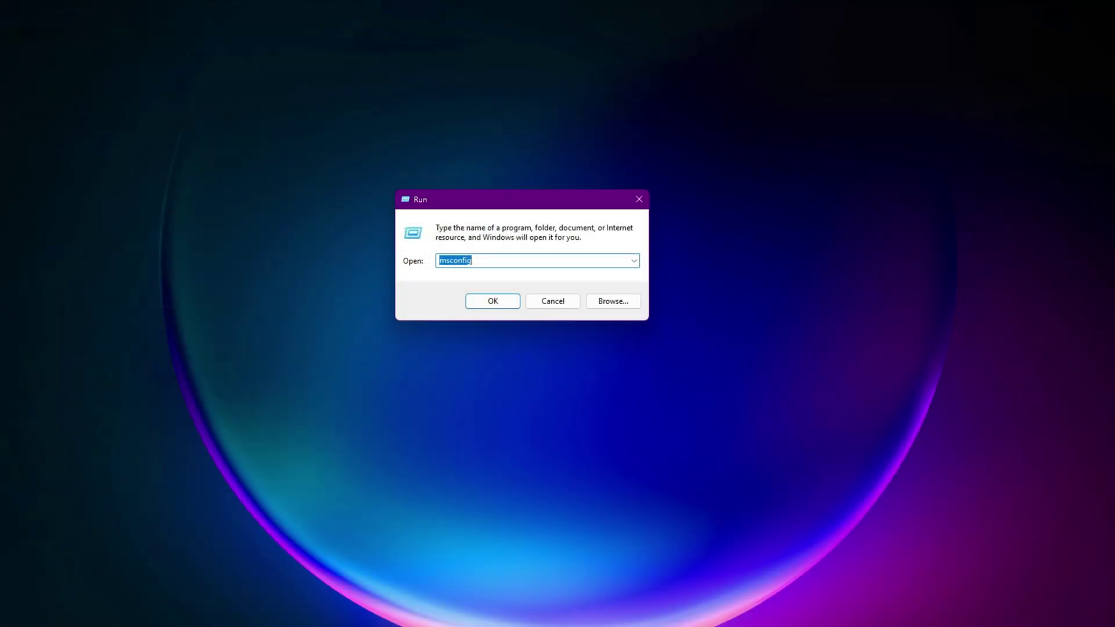
Step: Open System Properties by running sysdm.cpl from the Run box
key(Return)
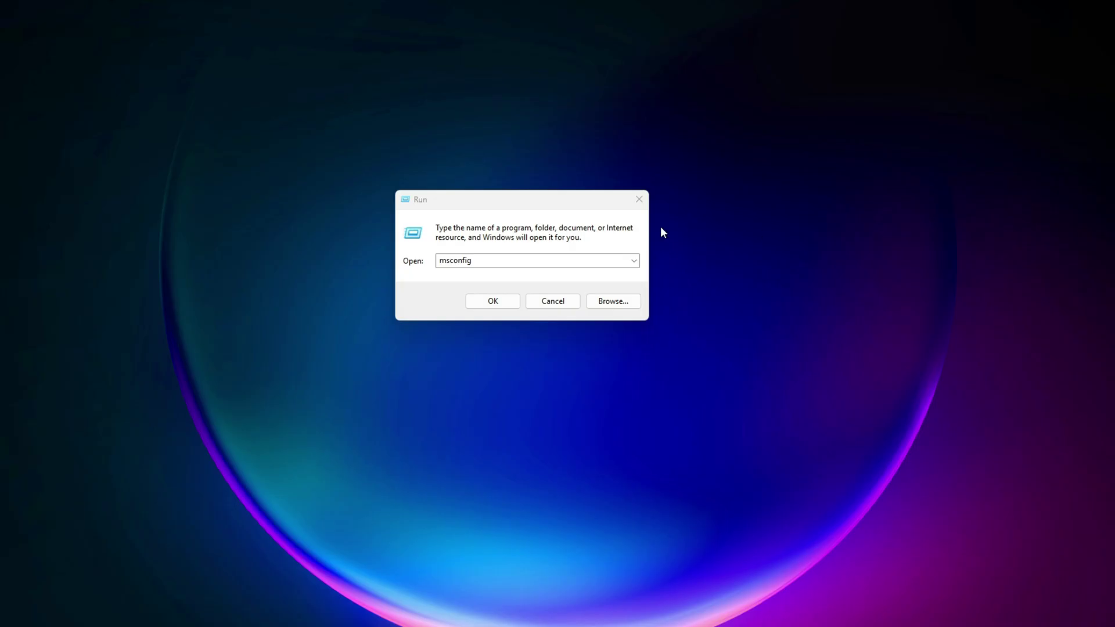
click(448, 260)
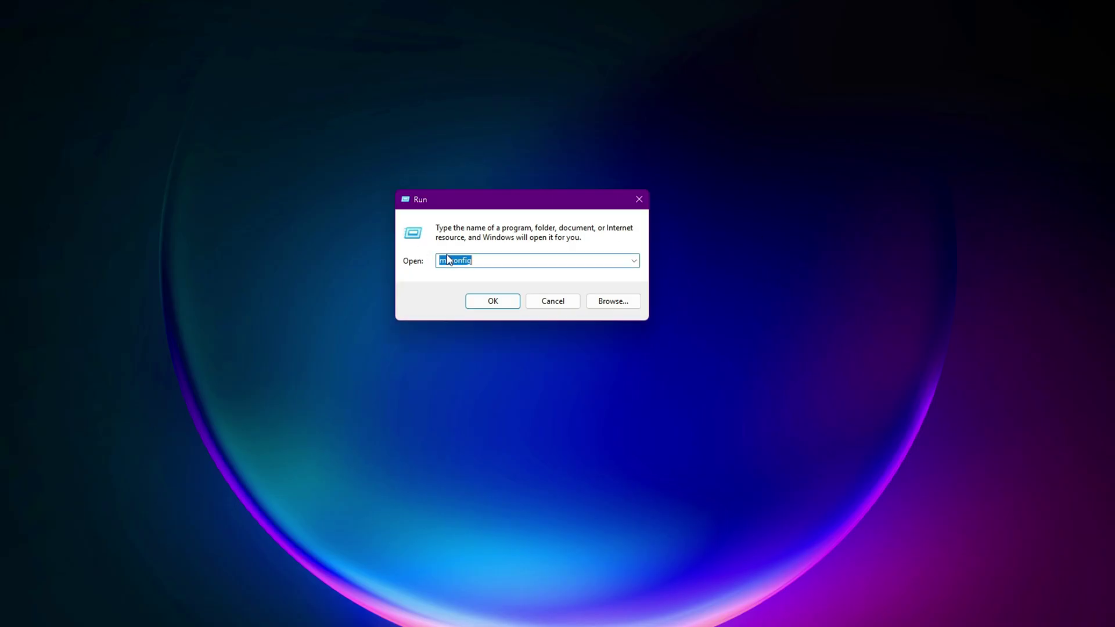
text(sysdm.cpl)
click(507, 298)
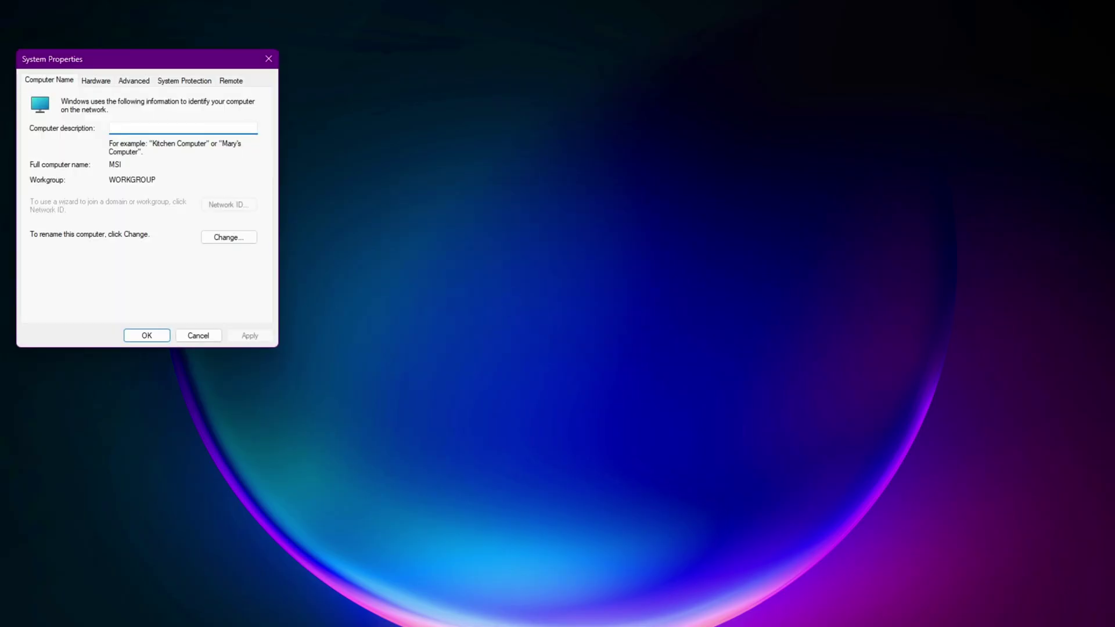
drag(122, 67, 498, 108)
Step: Open the Virtual Memory settings from Advanced system settings' Performance options
click(518, 124)
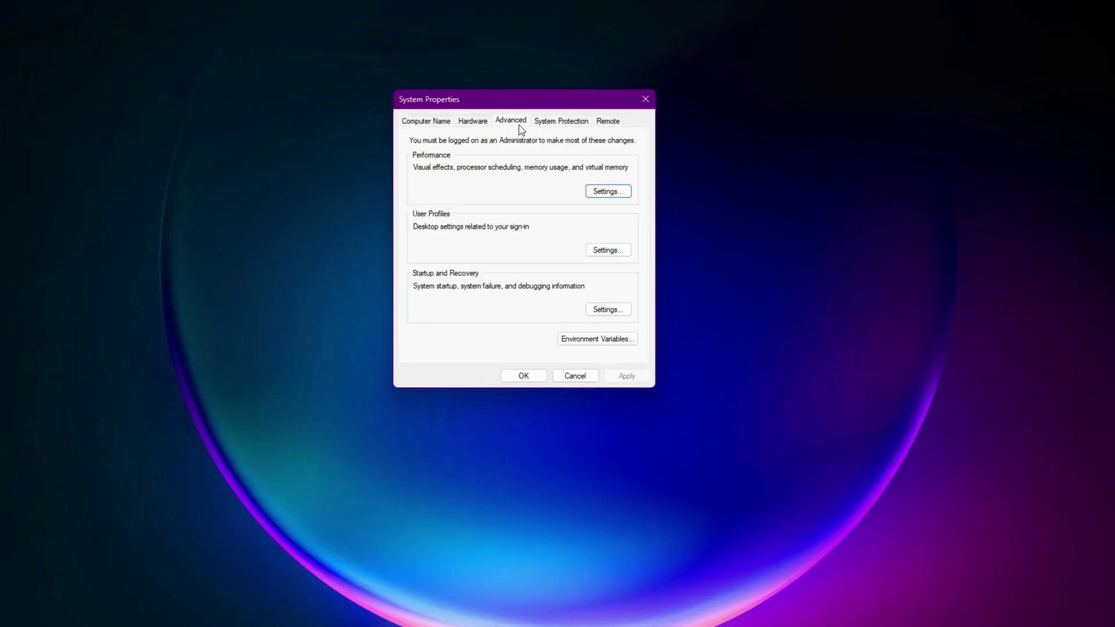
click(597, 193)
click(488, 171)
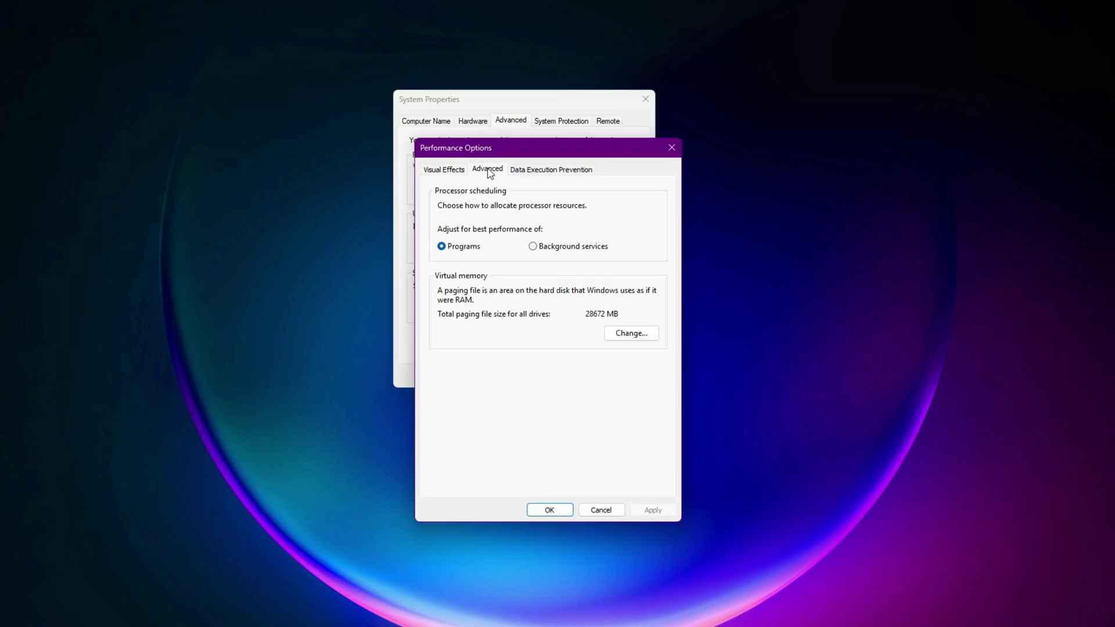
click(623, 333)
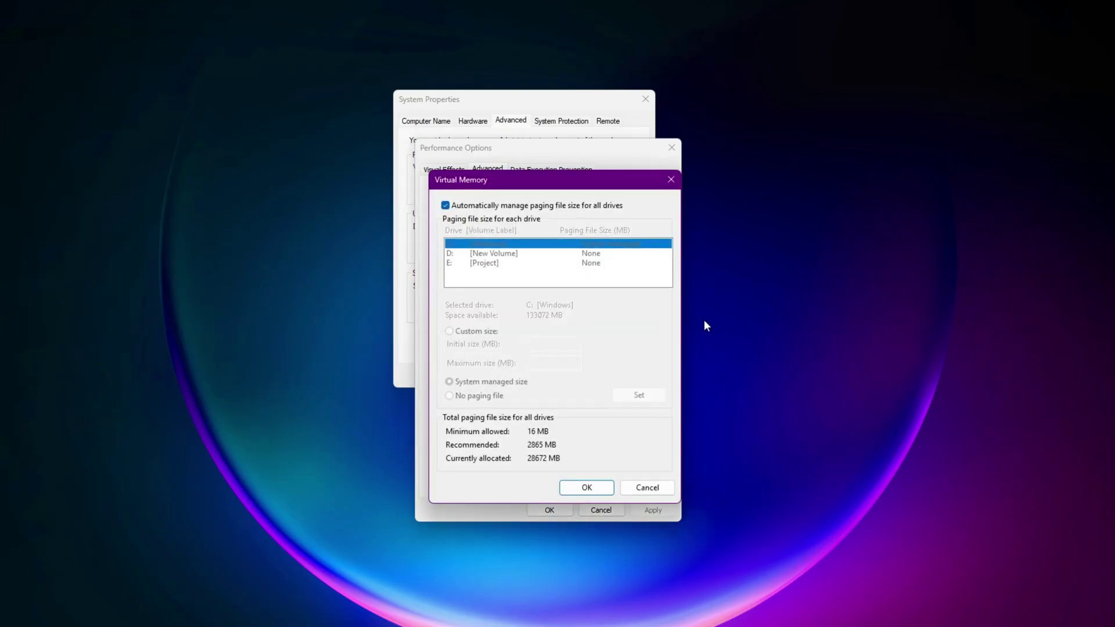
Step: Disable automatic paging file management and give C: a custom 4096–8192 MB paging file
click(445, 205)
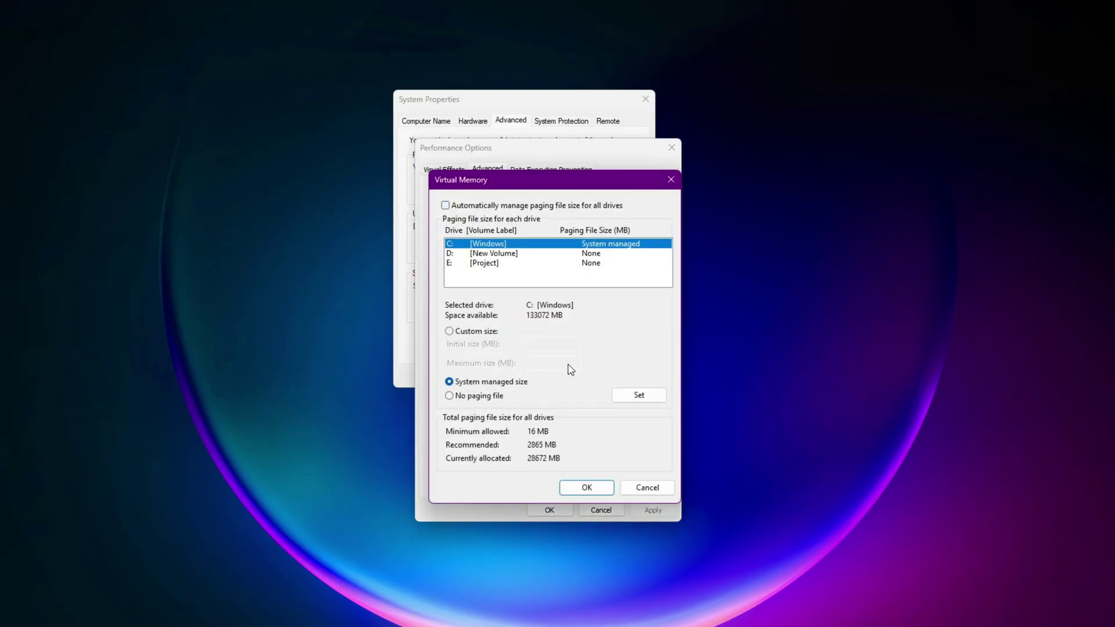
click(450, 331)
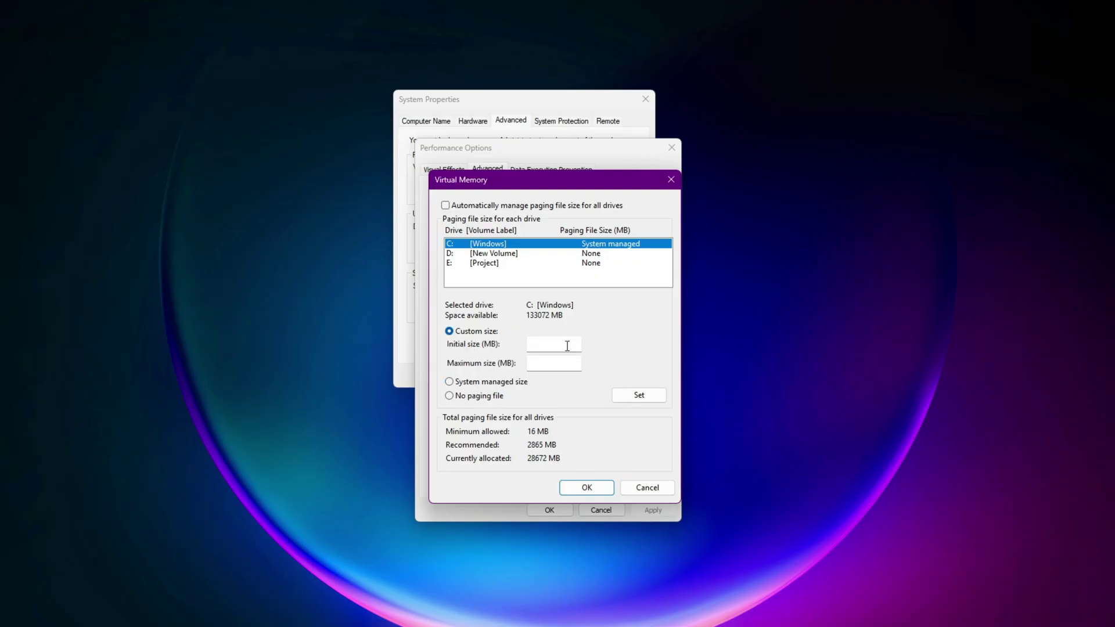
click(564, 344)
text(4096)
click(563, 369)
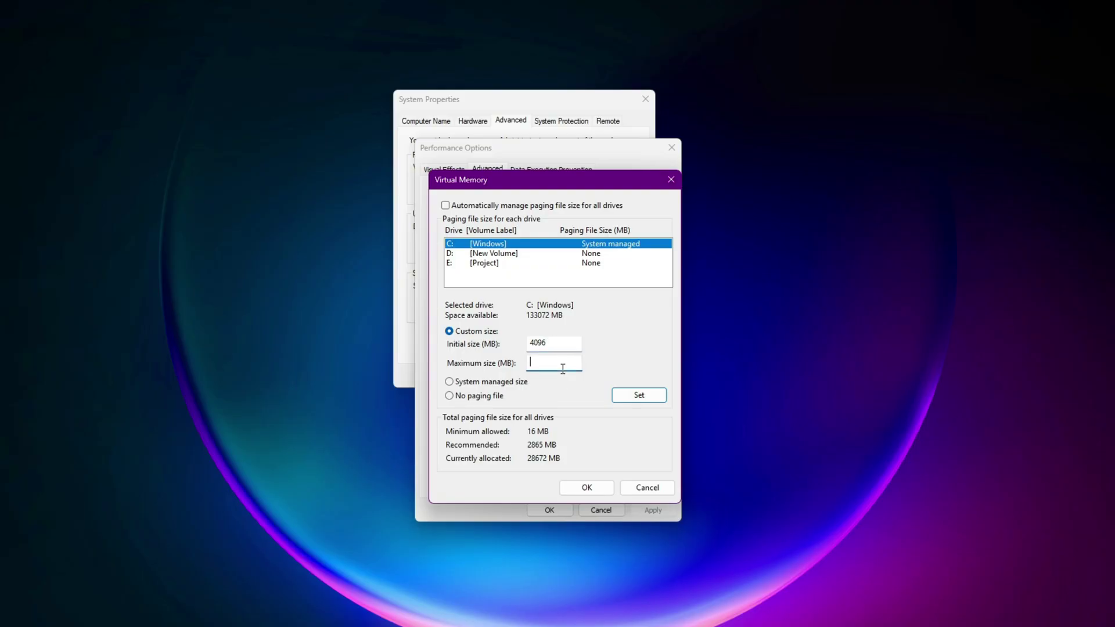
text(8192)
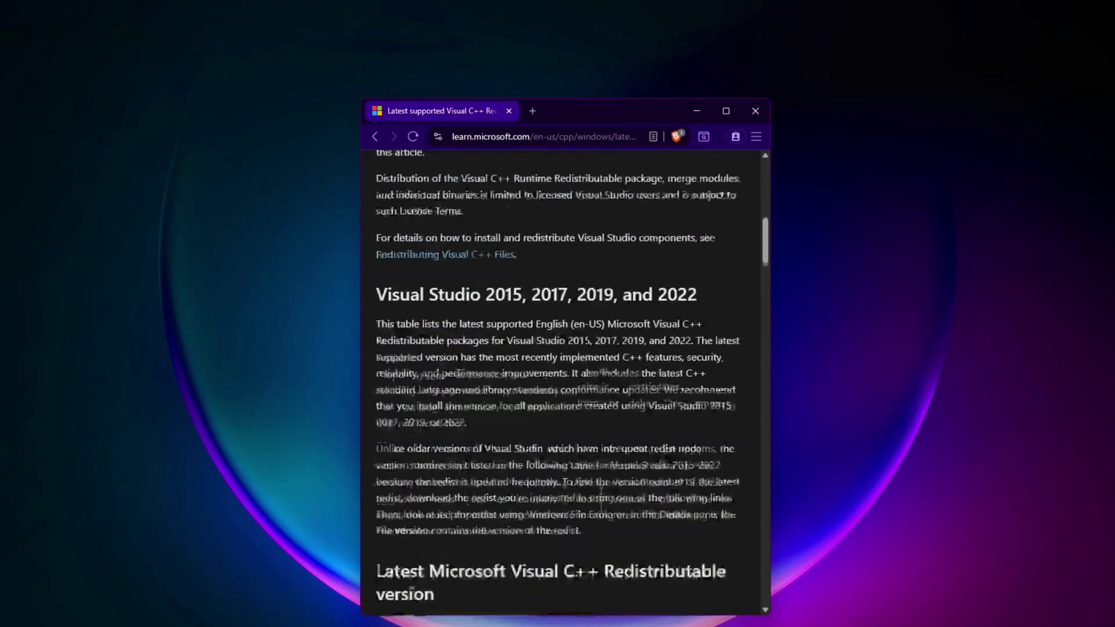
Step: Open the DirectX End-User Runtime page, scroll to its Download section, then close the browser
scroll(481, 464, up, 1)
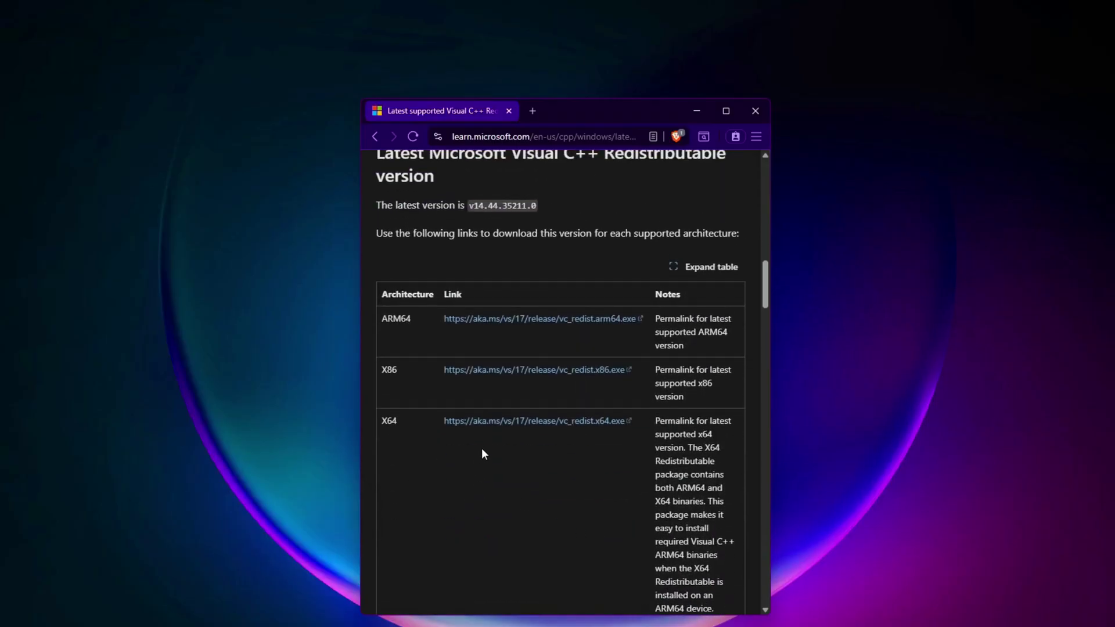
click(534, 111)
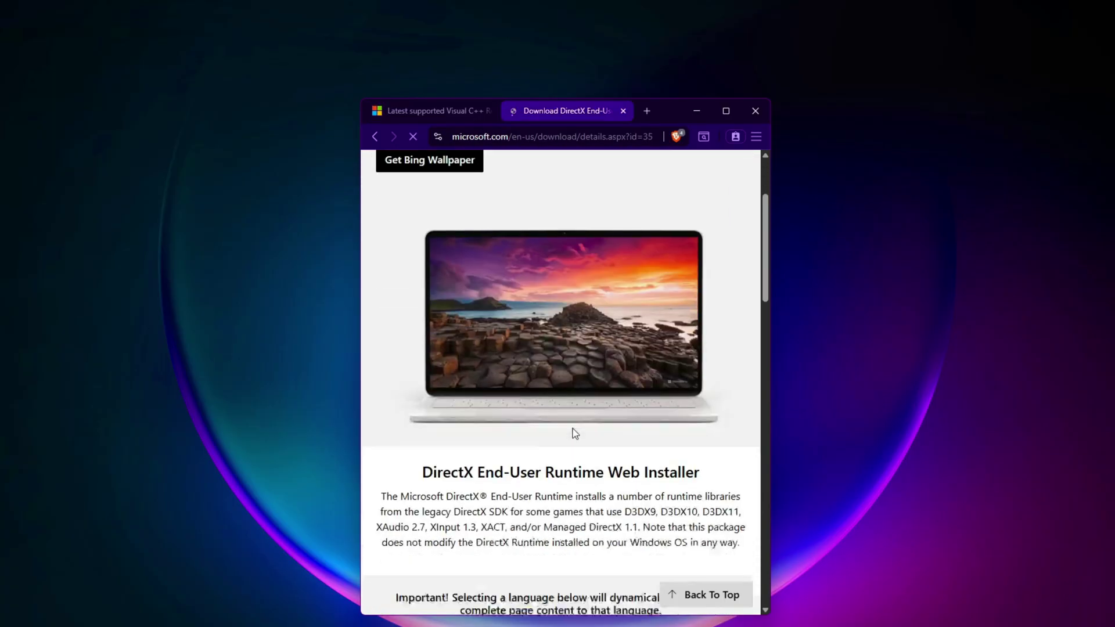
scroll(573, 430, down, 3)
scroll(600, 486, down, 3)
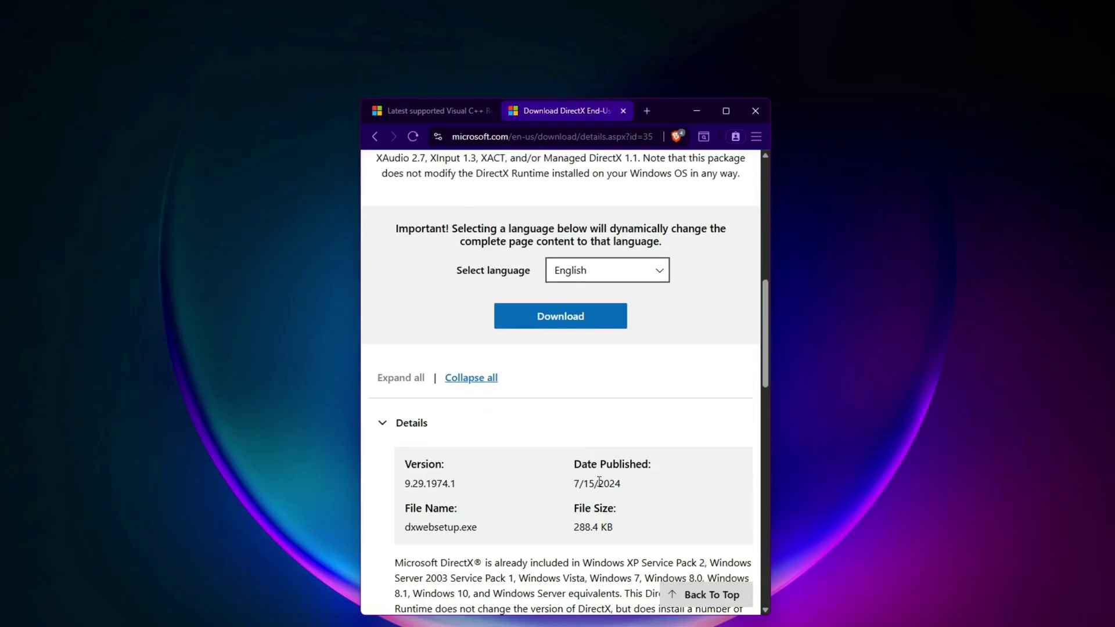
scroll(598, 481, down, 5)
scroll(599, 488, up, 5)
scroll(601, 500, down, 5)
scroll(599, 505, down, 2)
scroll(598, 499, up, 7)
click(755, 111)
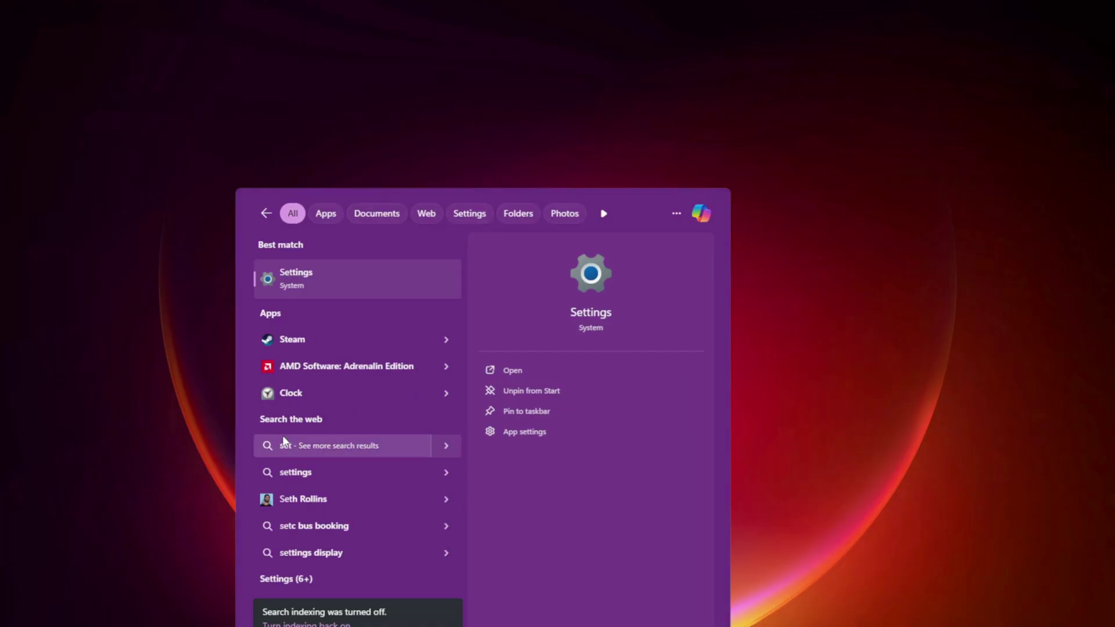
Step: Open Settings from the search results and run another Windows Update check
click(308, 281)
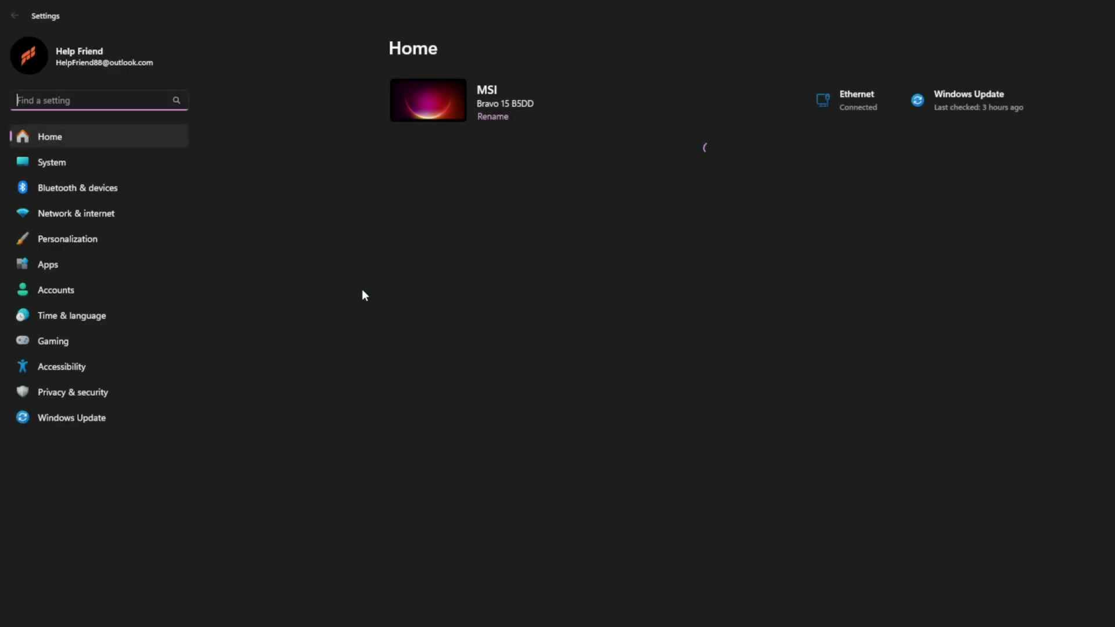
click(66, 423)
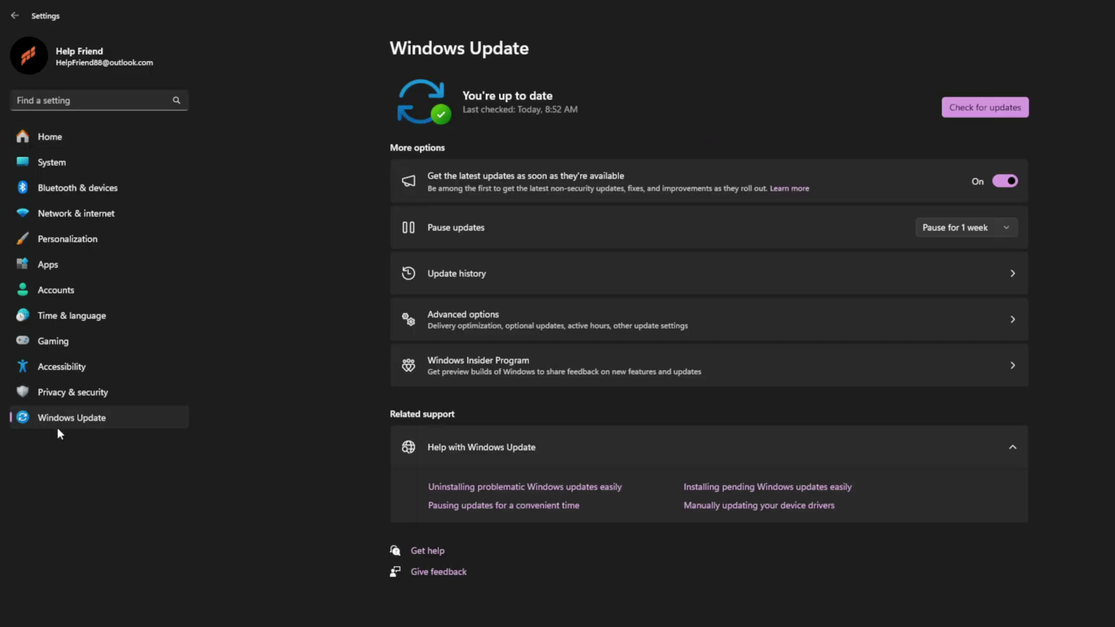
click(970, 112)
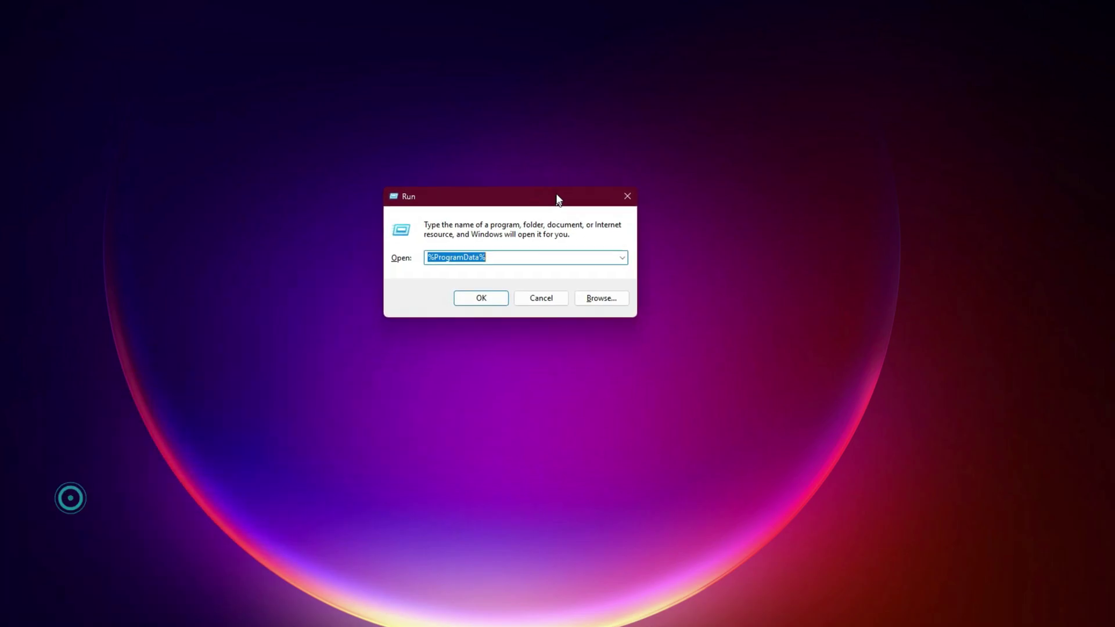
Step: Launch regedit from the Run box's autocomplete suggestions
text(RE)
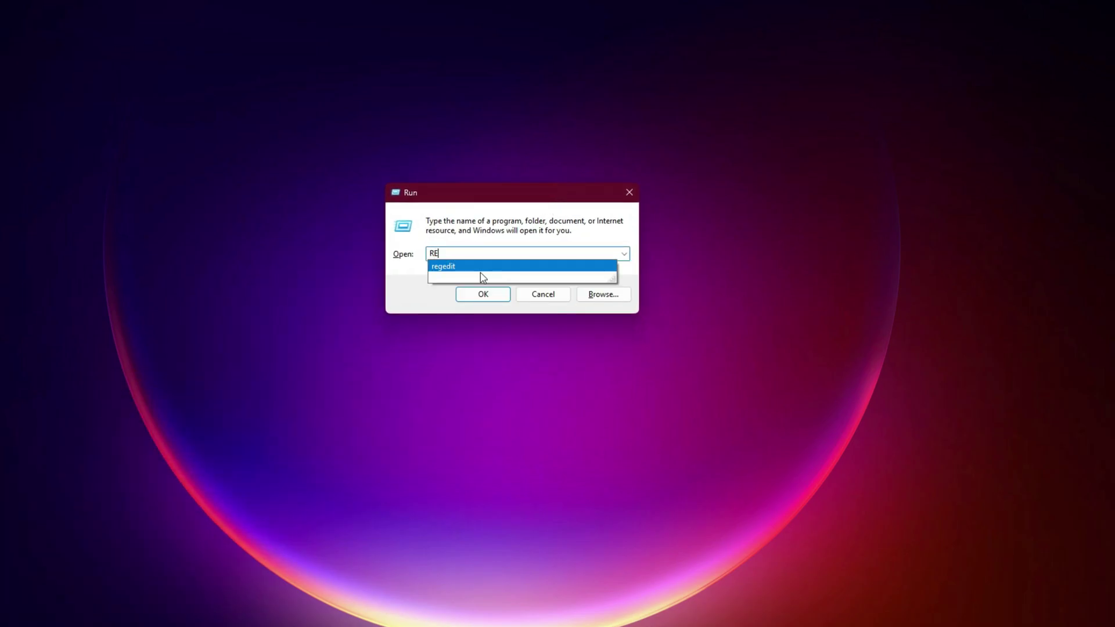
click(482, 267)
click(477, 293)
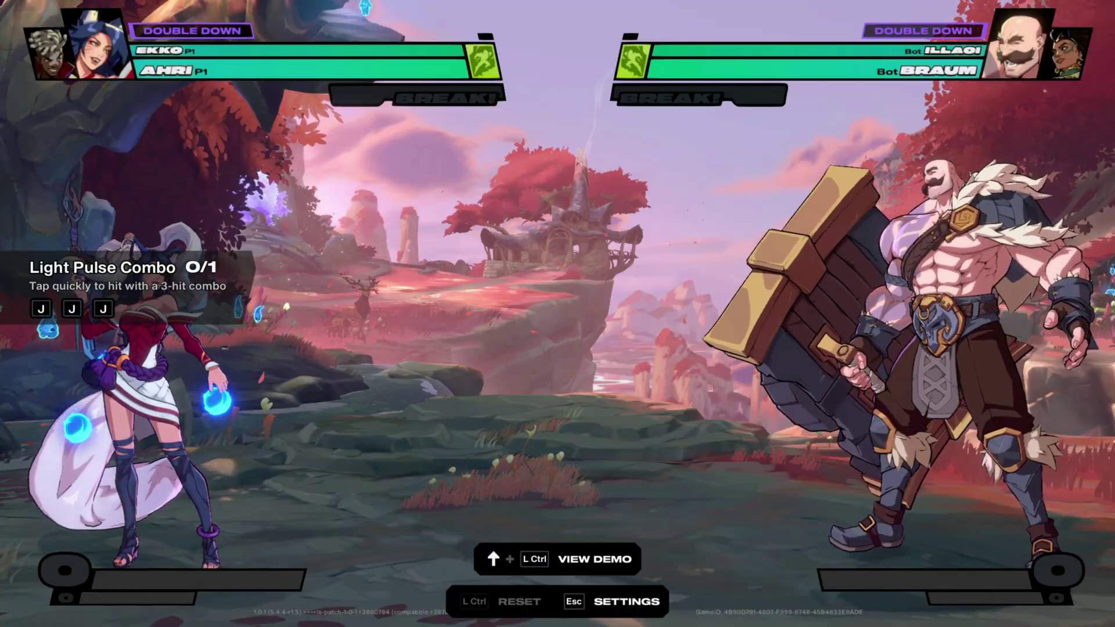
Step: Dash Ahri toward Braum and complete the Light Pulse Combo with J
key(d)
key(d)
key(d)
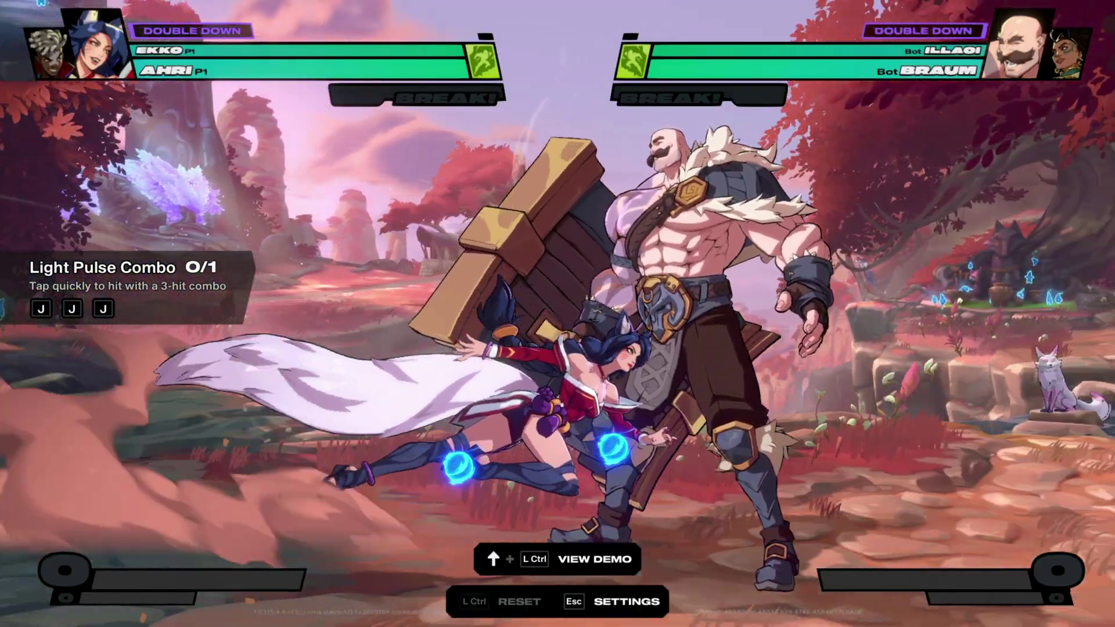
key(d)
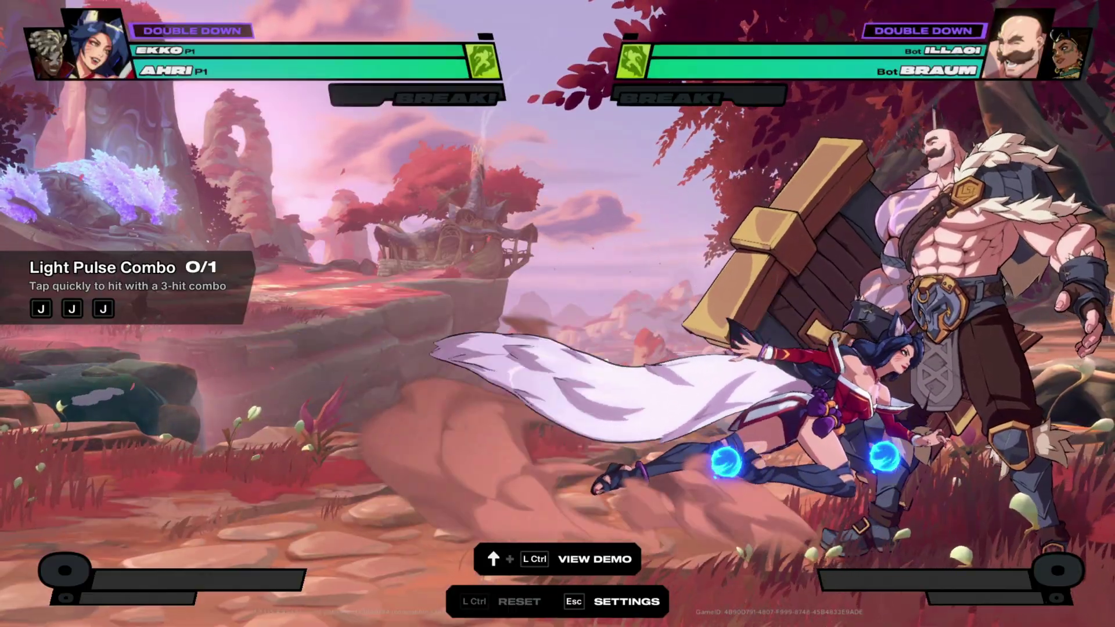
key(j)
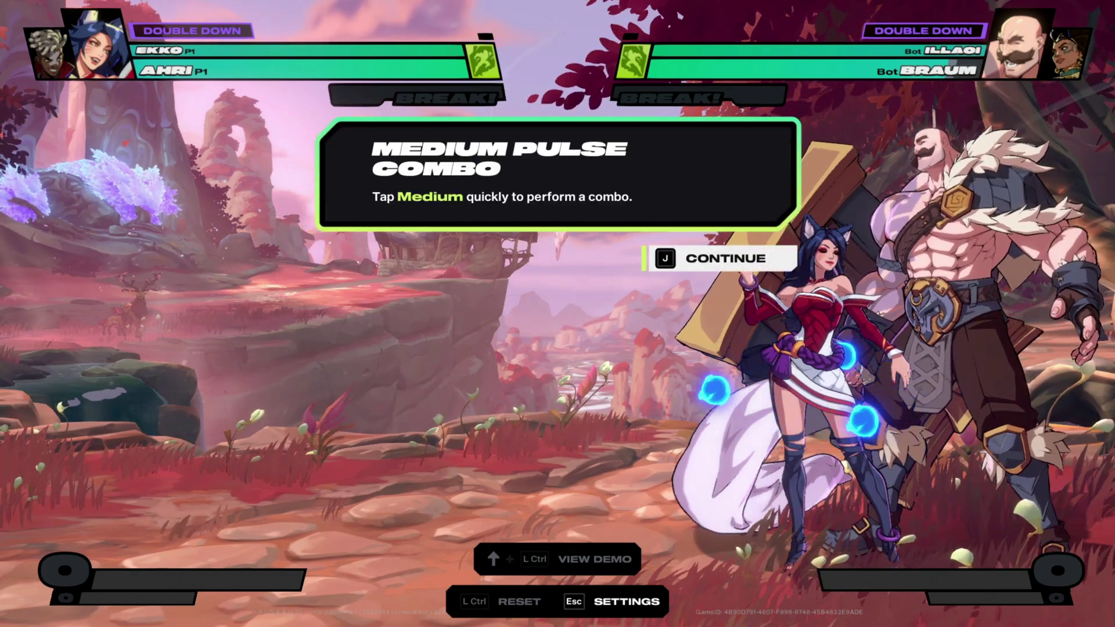
Step: Complete the Medium Pulse Combo with K and the Heavy Pulse Combo with L
key(j)
key(k)
key(k)
key(k)
key(k)
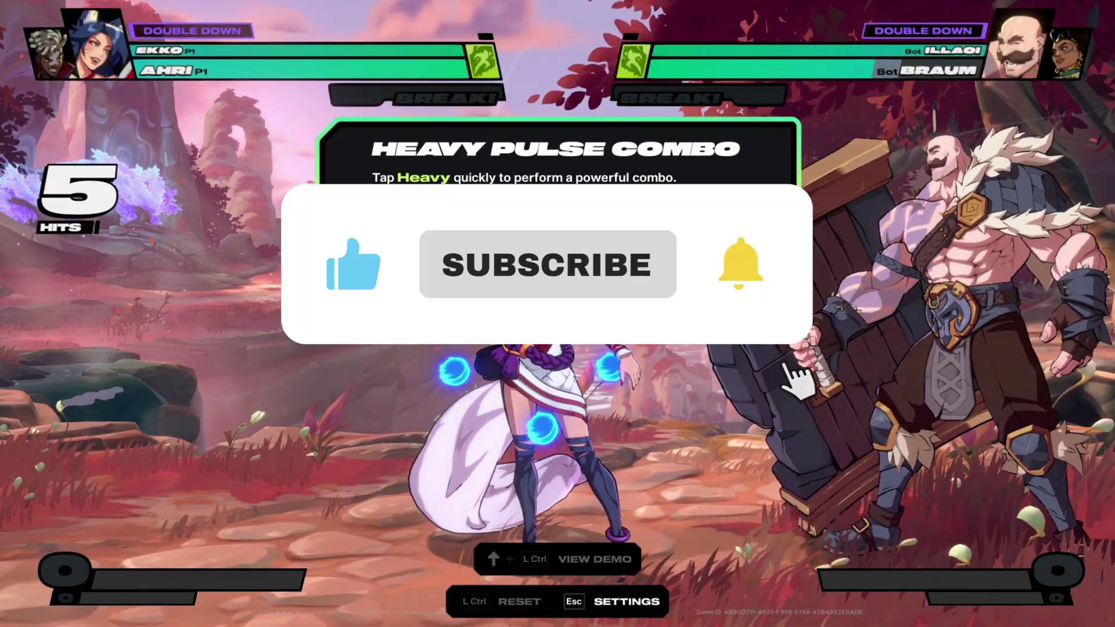
key(Return)
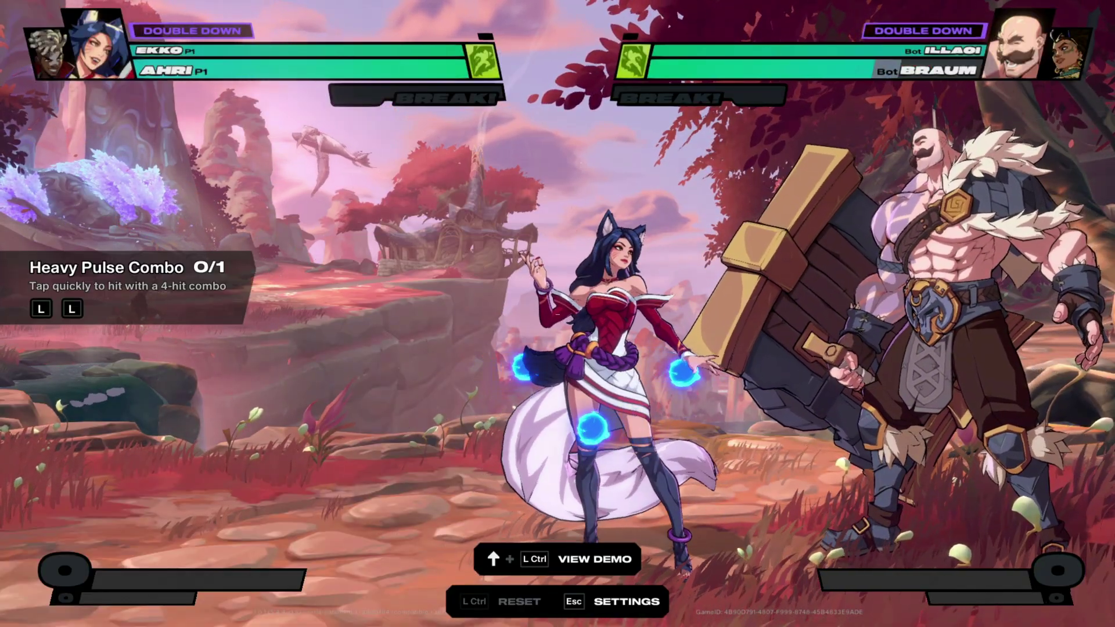
key(l)
key(l)
key(l)
key(l)
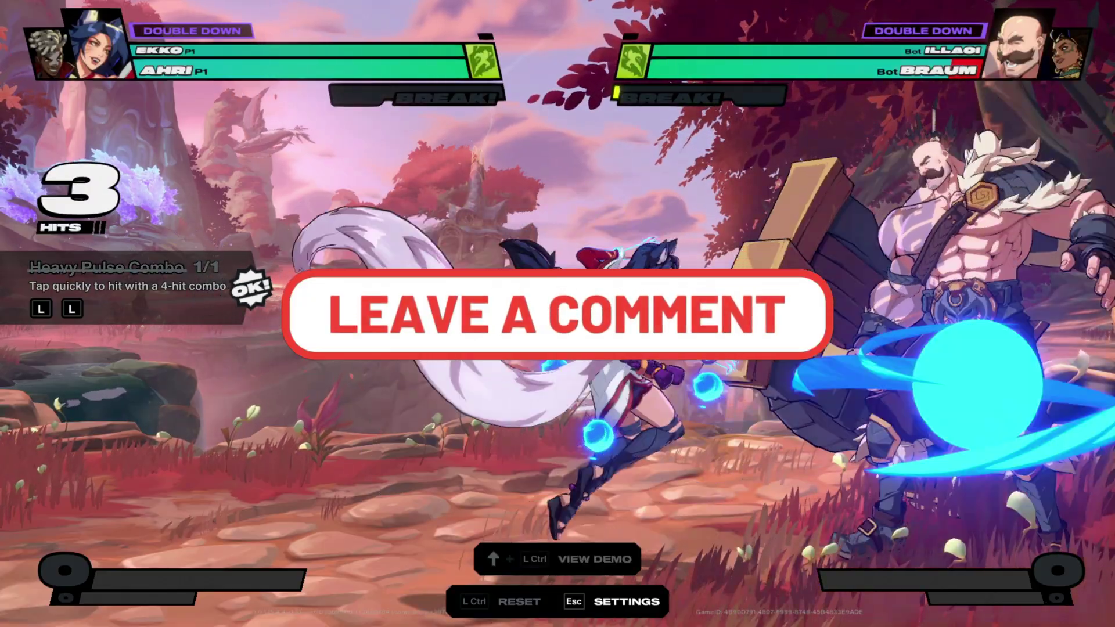